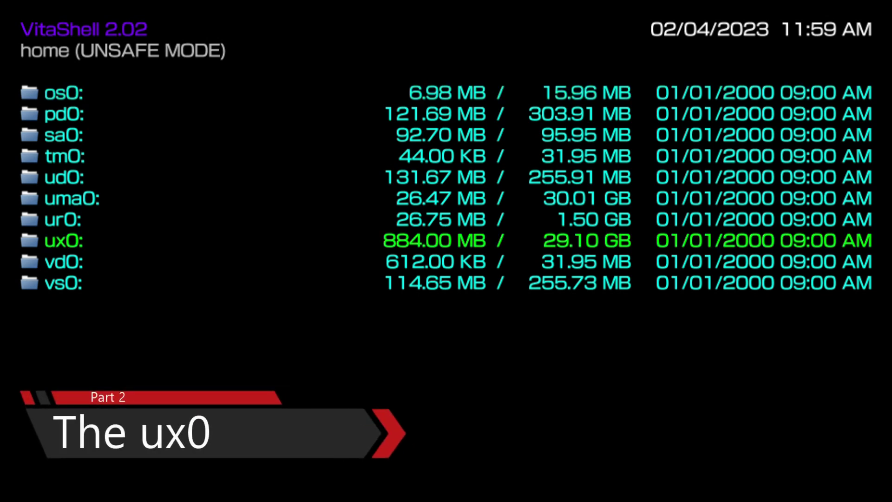
- Open ux0: and its app folder, scrolling past PSPEMUCFW, SHARKFOOD and SKGD3PLOY
key(Return)
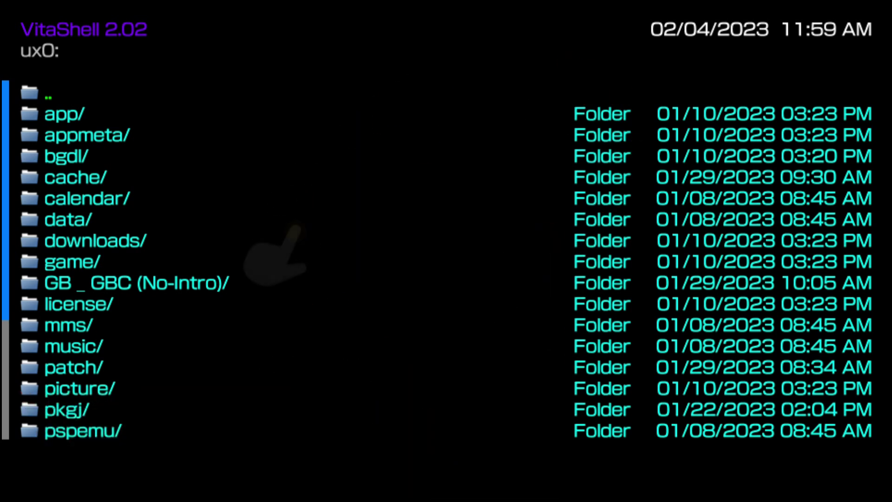
key(Down)
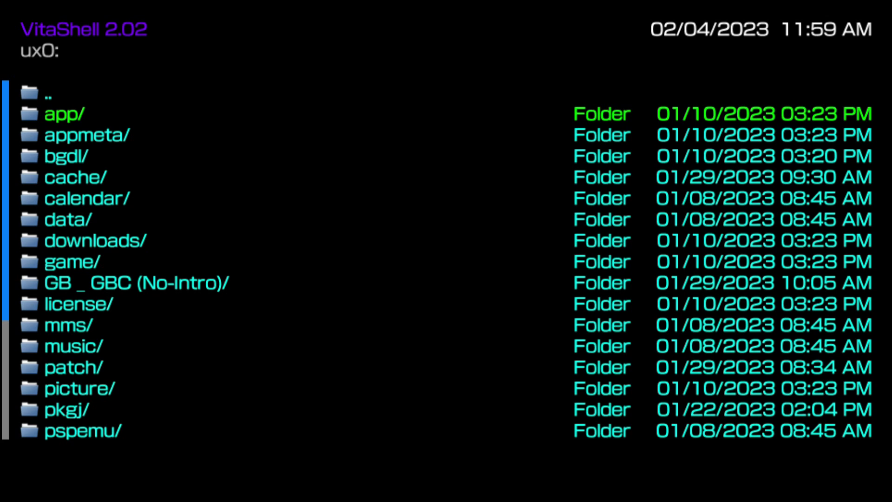
key(Return)
key(Down)
key(Down)
key(Down)
key(Down)
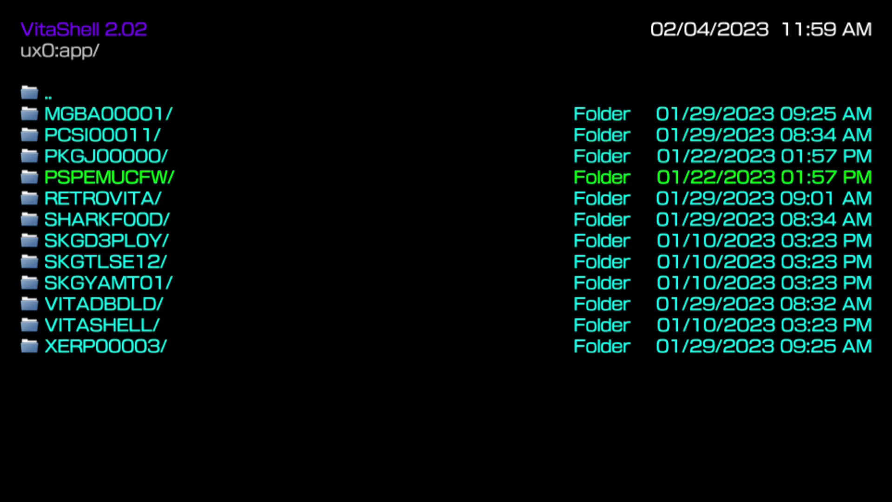
key(Down)
key(Down)
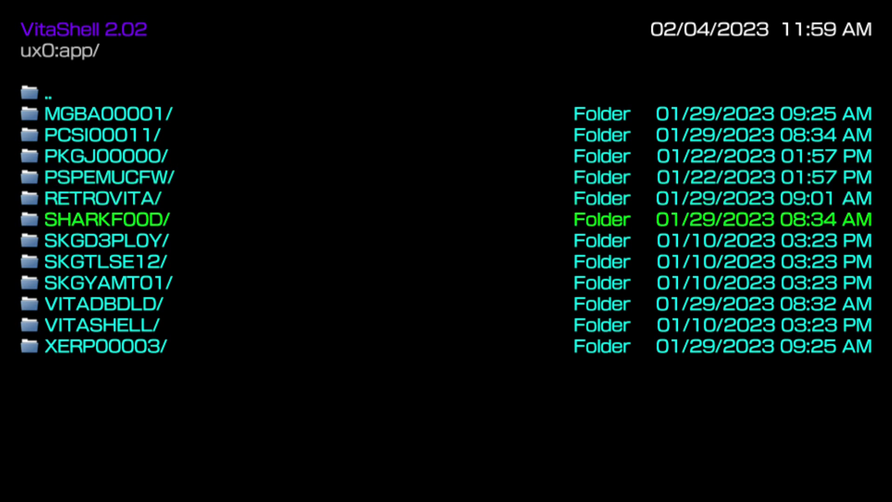
key(Down)
key(Down)
key(Down)
key(Down)
key(Down)
key(Down)
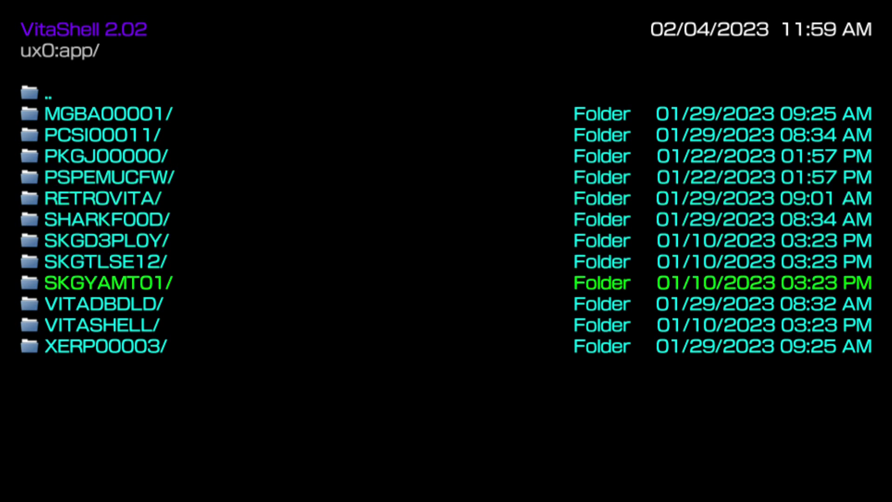
- Look inside the VITASHELL app folder, then back out to the ux0: root
key(Up)
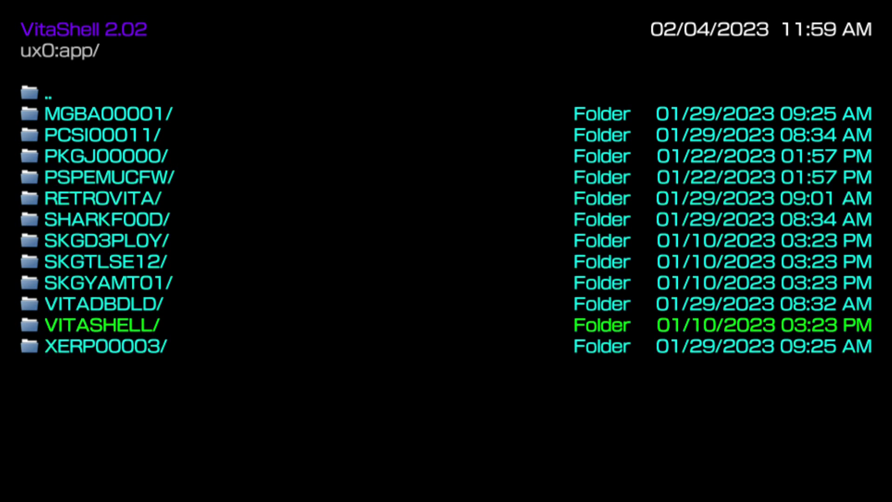
key(Return)
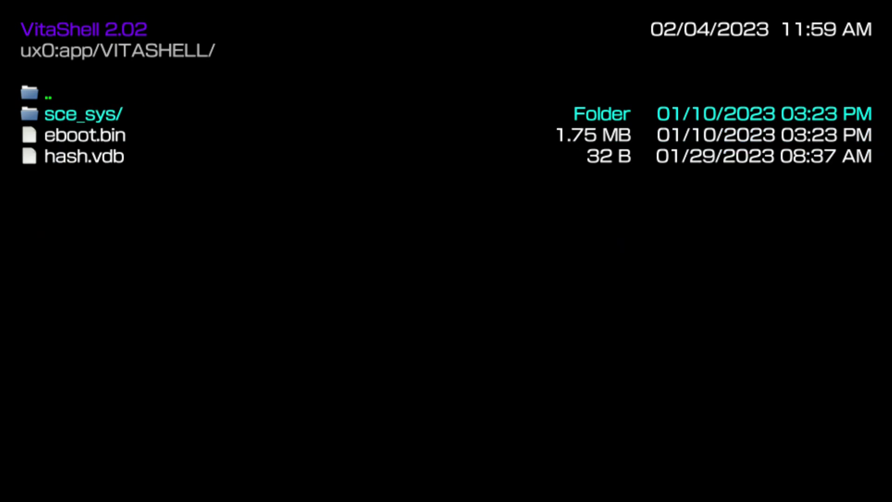
key(Return)
key(Up)
key(Up)
key(Up)
key(Up)
key(Up)
key(Up)
key(Up)
key(Up)
key(Up)
key(Up)
key(Up)
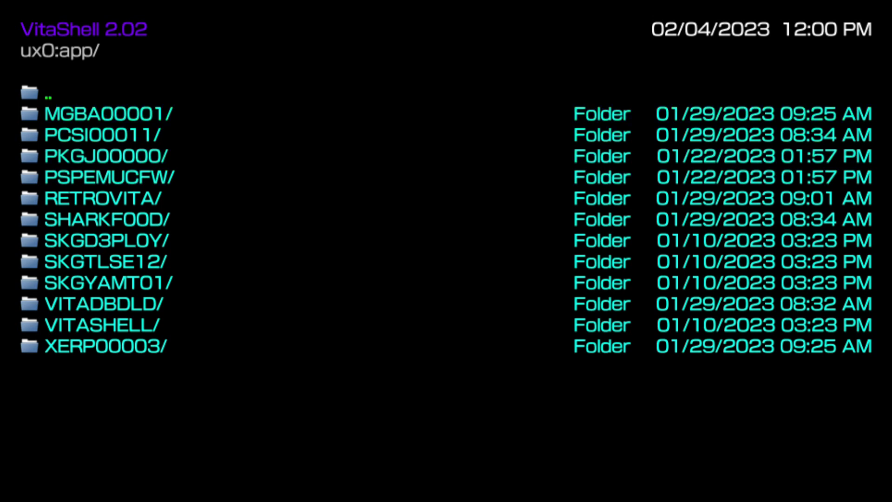
key(Return)
- Scroll the ux0: list past GB _ GBC (No-Intro), picture and SceloTrash to id.dat, then back to top
key(Down)
key(Down)
key(Down)
key(Down)
key(Down)
key(Down)
key(Down)
key(Down)
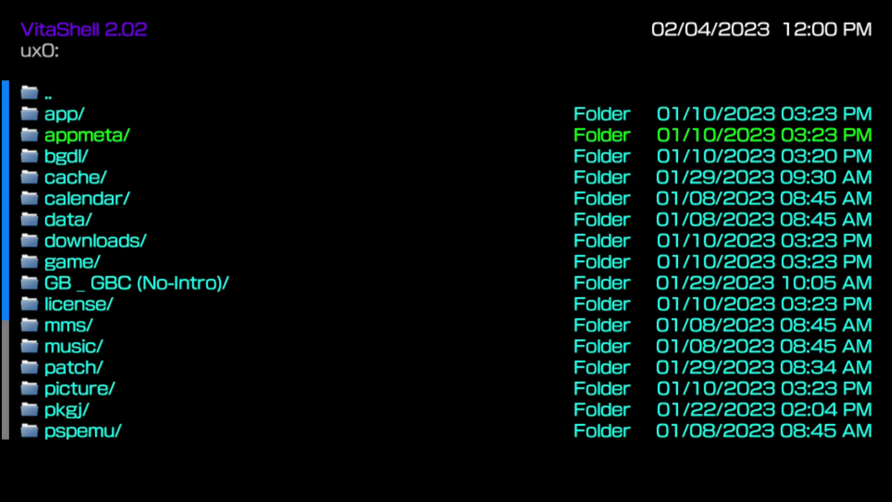
key(Down)
key(Down)
key(Down)
key(Down)
key(Down)
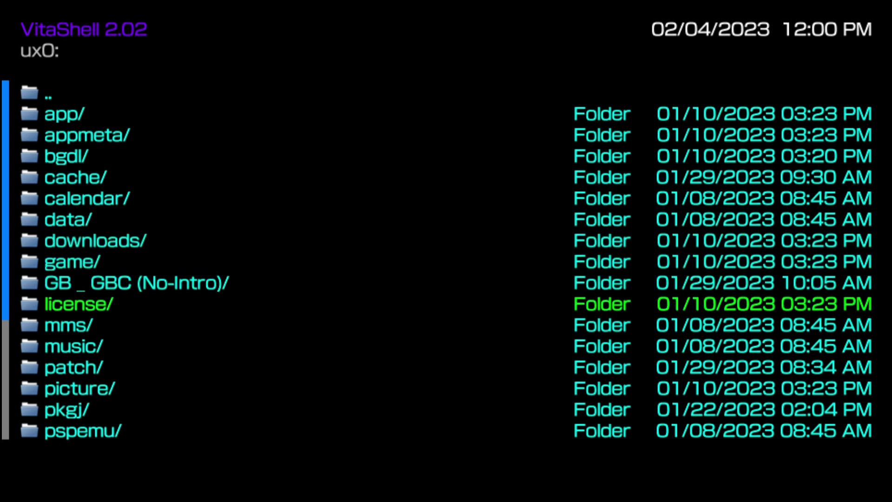
key(Down)
key(Down)
key(Down)
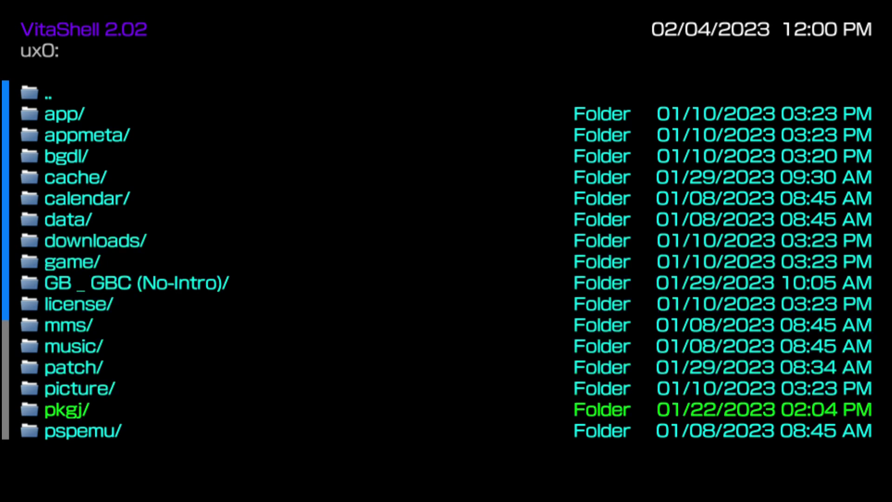
key(Down)
key(Down)
key(Down)
key(Down)
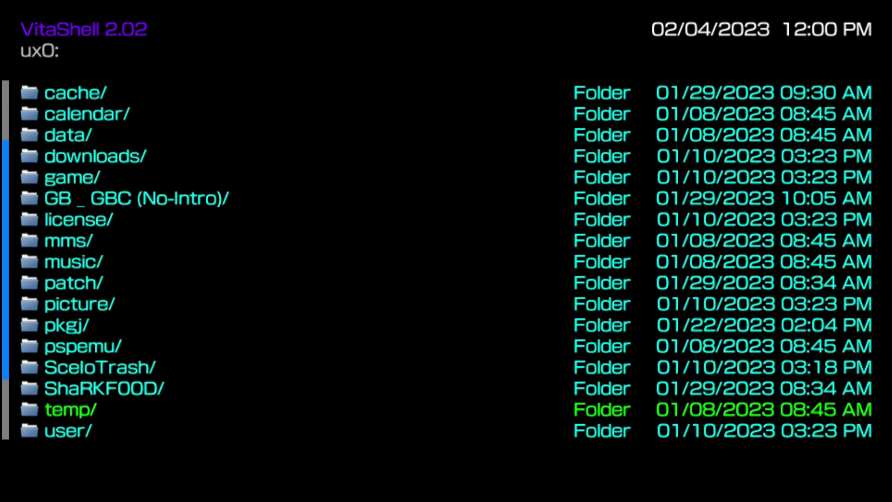
key(Down)
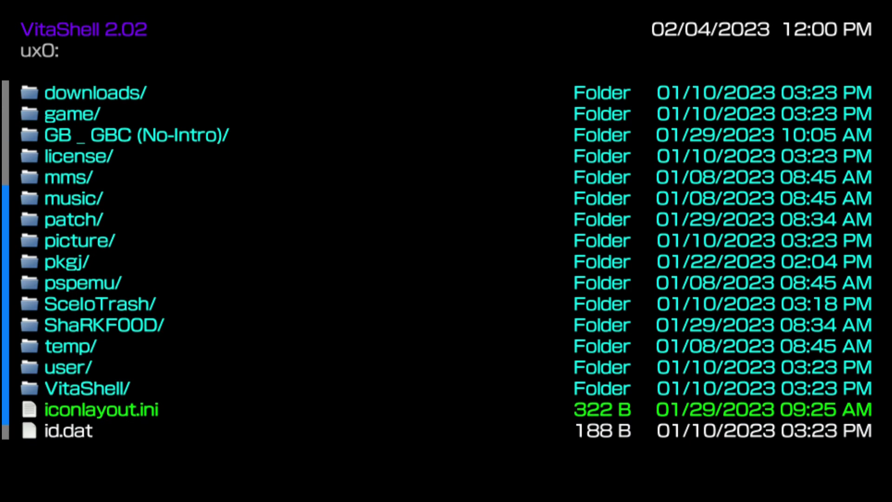
key(Down)
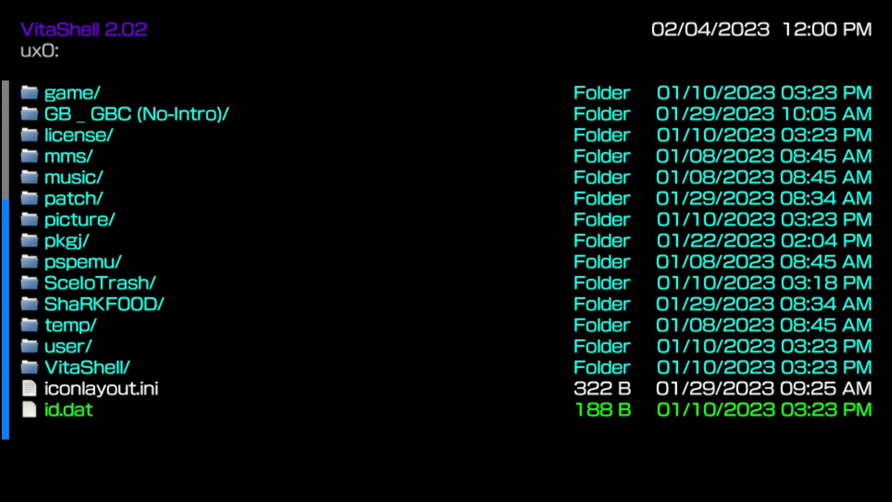
key(Up)
key(Up)
key(Up)
key(Up)
key(Up)
key(Up)
key(Up)
key(Up)
key(Up)
key(Up)
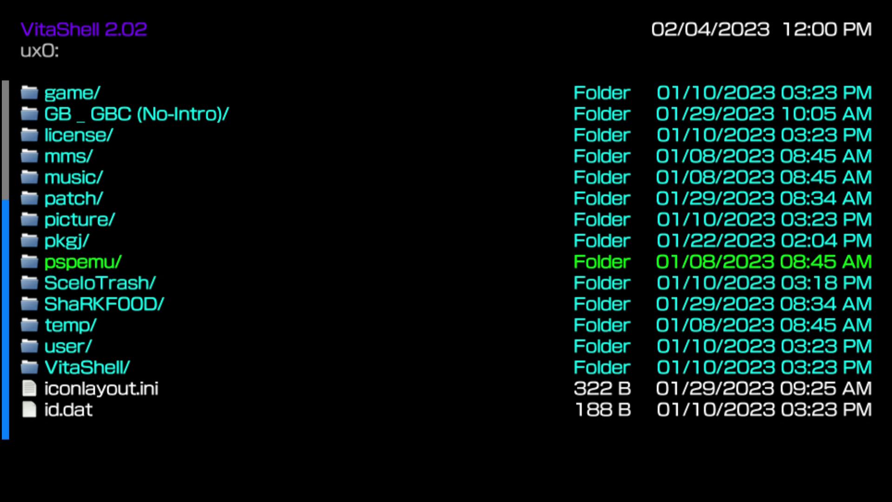
key(Up)
key(Up)
key(Up)
key(Up)
key(Up)
key(Up)
key(Up)
key(Up)
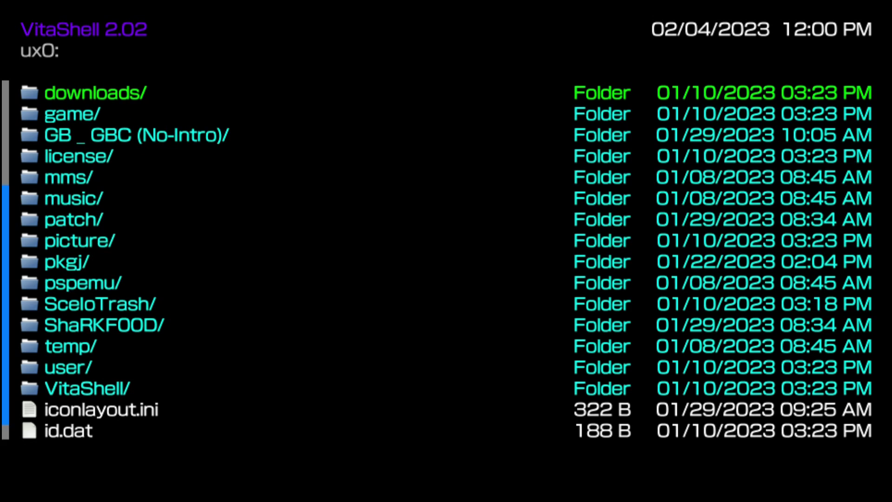
key(Up)
key(Up)
key(Up)
key(Up)
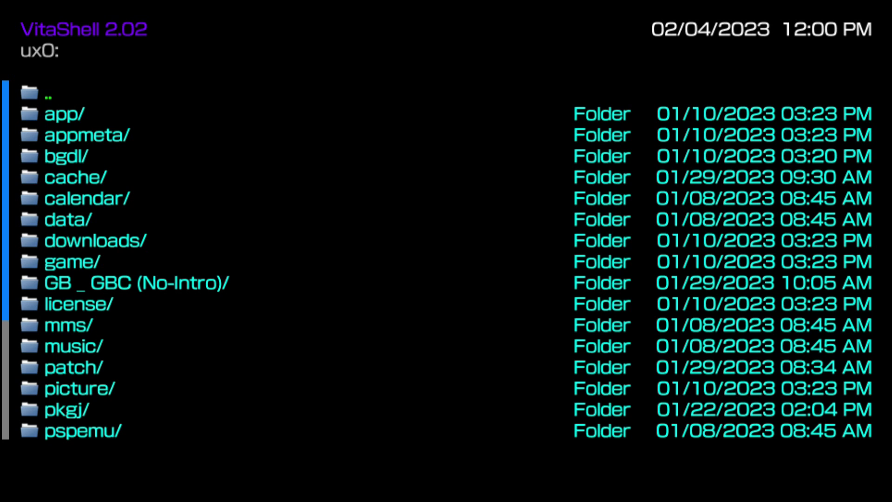
- Peek inside the appmeta folder and return to the ux0: list
key(Down)
key(Down)
key(Down)
key(Down)
key(Up)
key(Down)
key(Up)
key(Up)
key(Up)
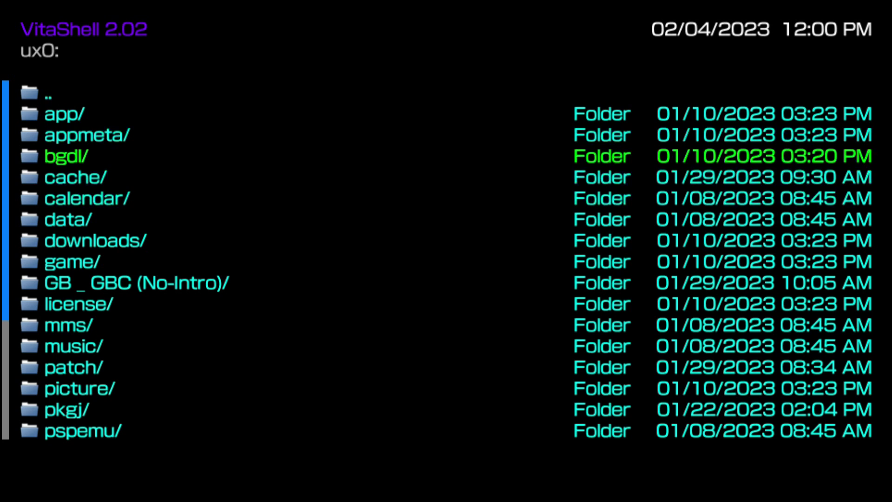
key(Return)
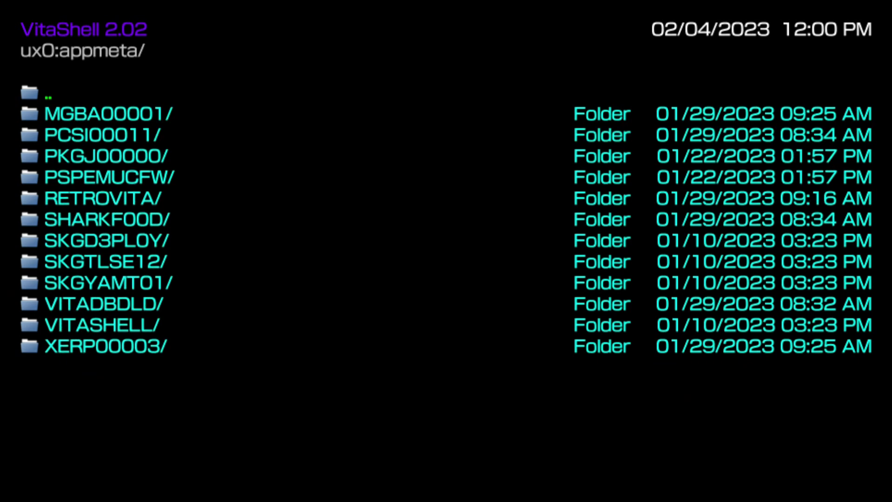
key(Return)
- Leave ux0: for the home drive list and open ur0:
key(Down)
key(Down)
key(Down)
key(Down)
key(Down)
key(Down)
key(Down)
key(Down)
key(Down)
key(Down)
key(Down)
key(Down)
key(Down)
key(Escape)
key(Up)
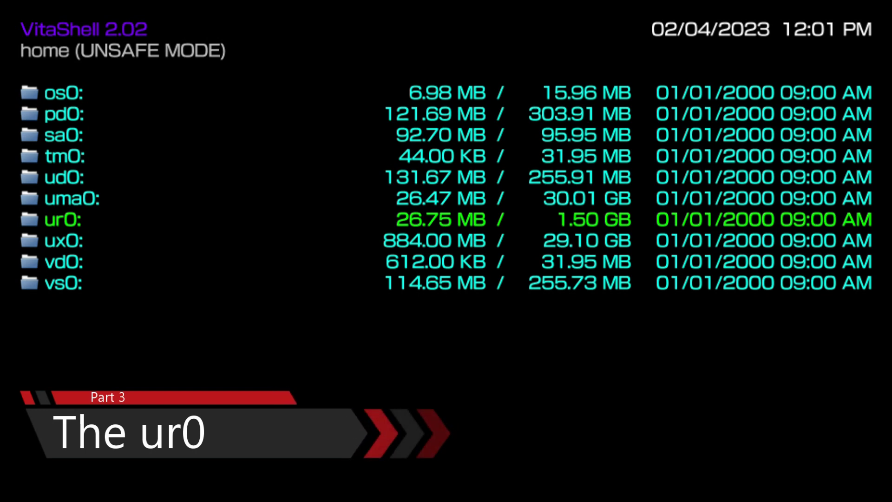
key(Return)
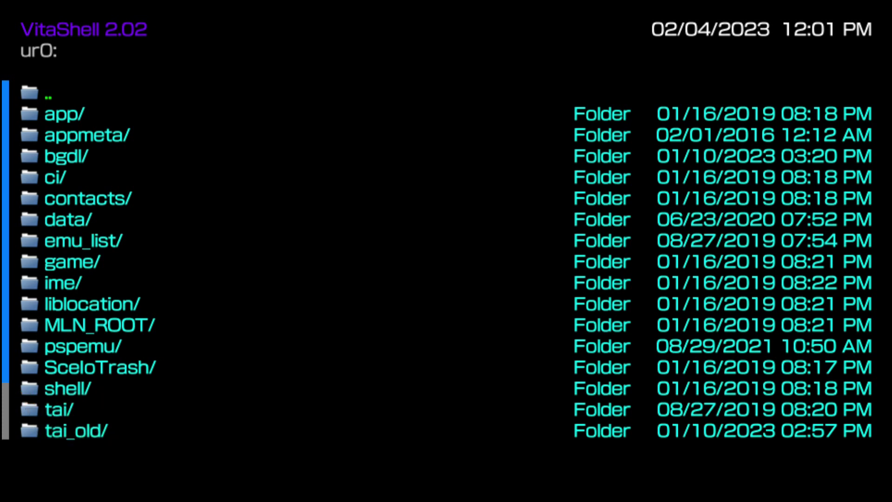
- Scroll ur0: past data and MLN_ROOT, then open the tai folder
key(Down)
key(Down)
key(Down)
key(Down)
key(Down)
key(Down)
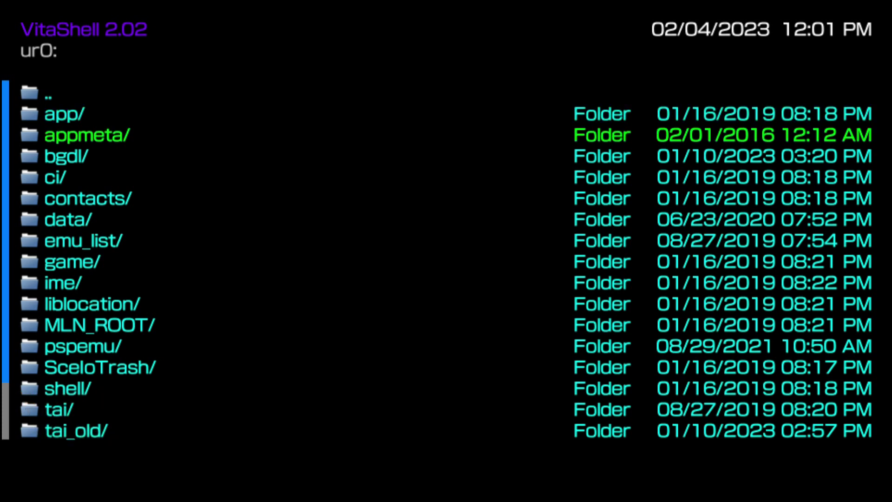
key(Down)
key(Down)
key(Down)
key(Down)
key(Down)
key(Down)
key(Down)
key(Down)
key(Down)
key(Down)
key(Down)
key(Down)
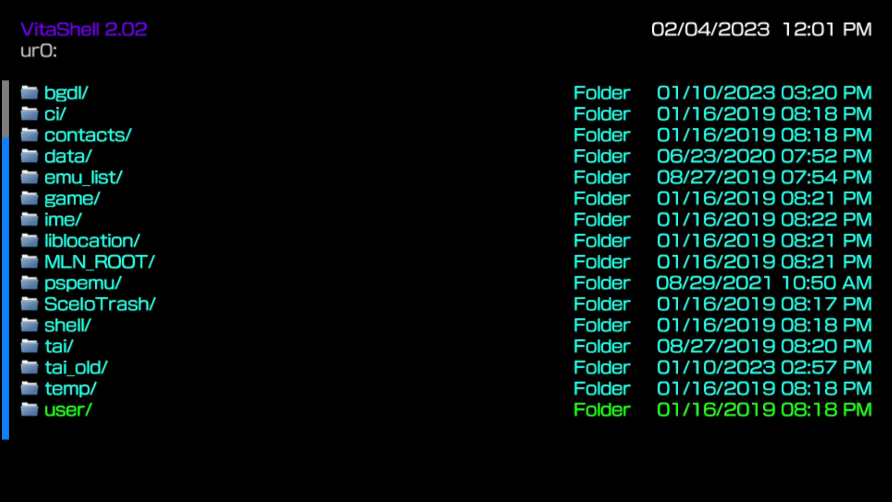
key(Up)
key(Up)
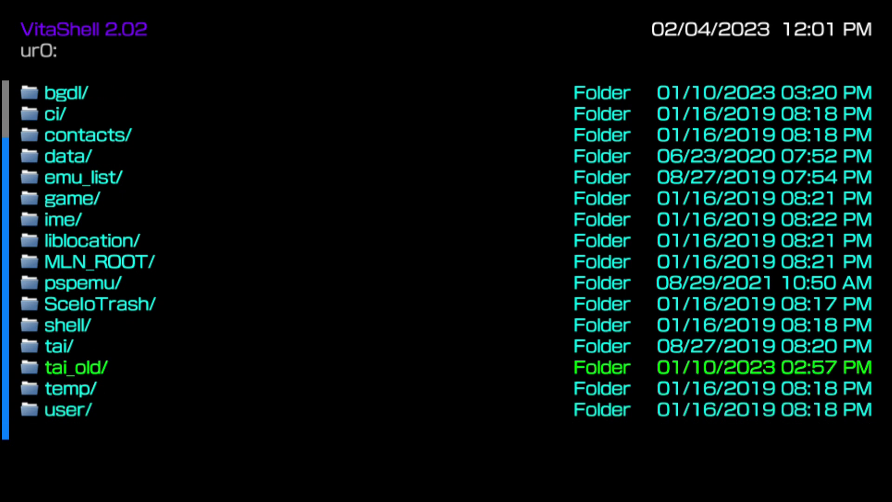
key(Up)
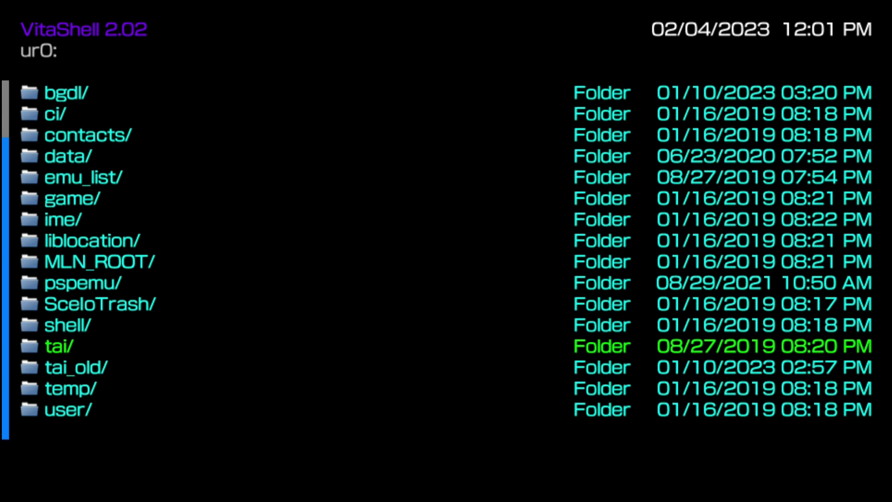
key(Return)
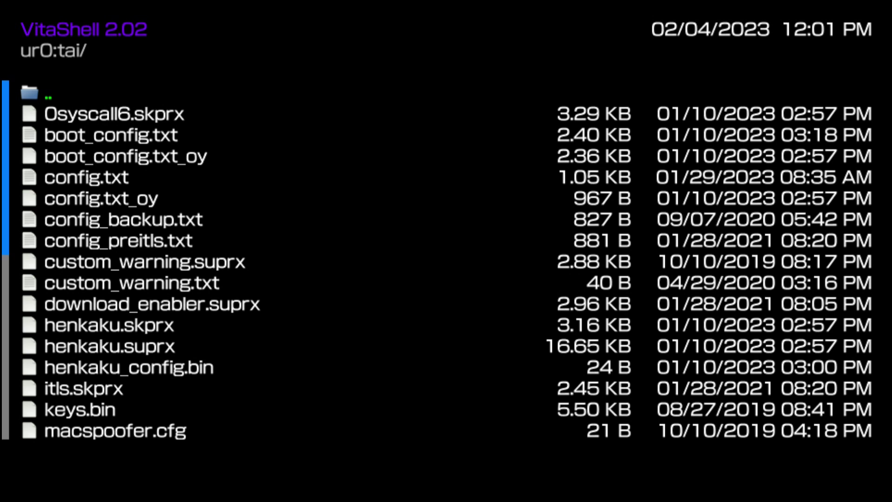
key(Down)
- Scroll the ur0:tai files from config_backup.txt through PSVshell and shellbat down to the yamt files
key(Down)
key(Down)
key(Down)
key(Down)
key(Down)
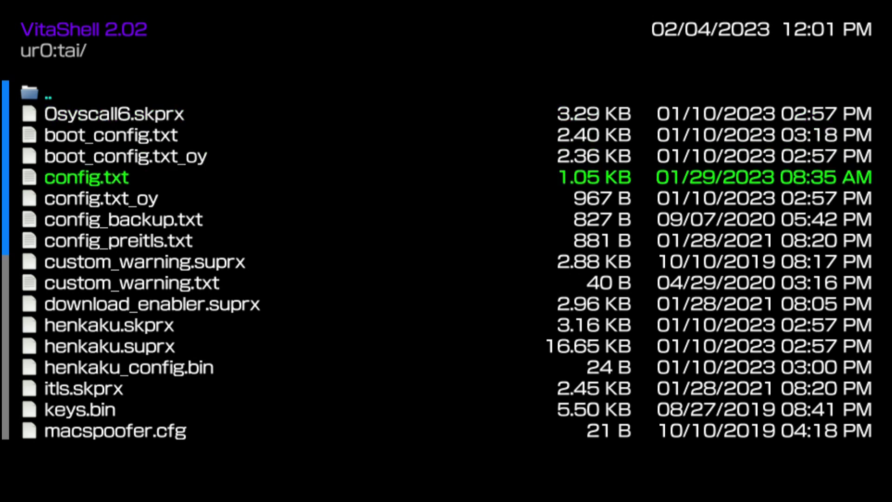
key(Down)
key(Down)
key(Down)
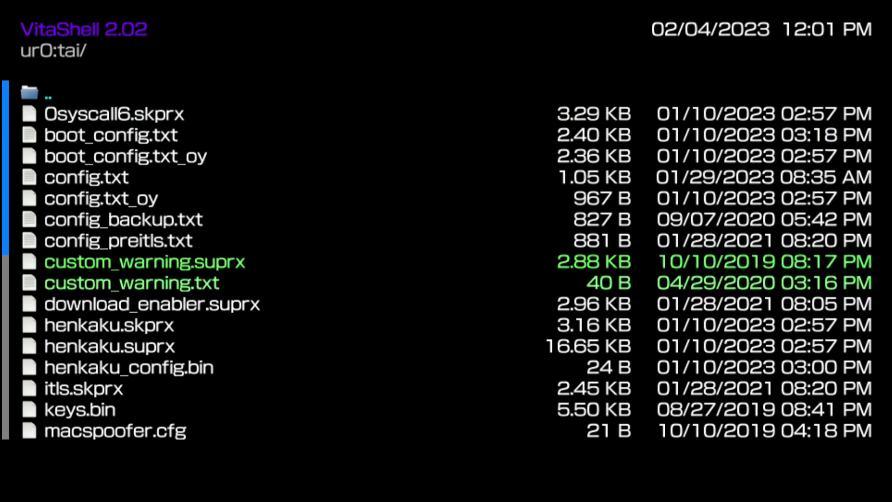
key(Down)
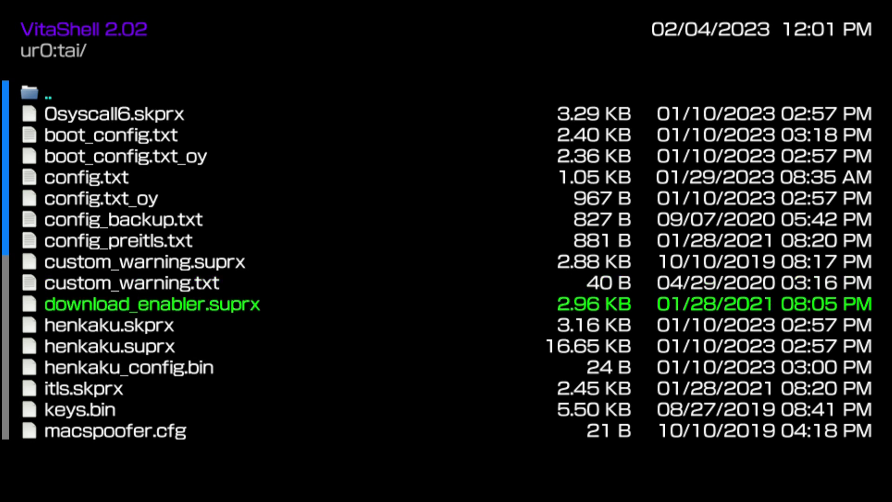
key(Down)
key(Down)
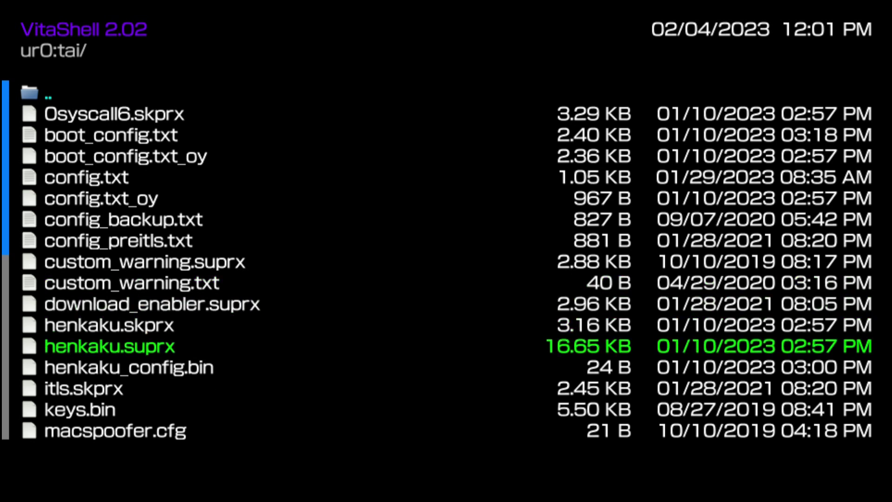
key(Down)
key(Down)
key(Down)
key(Down)
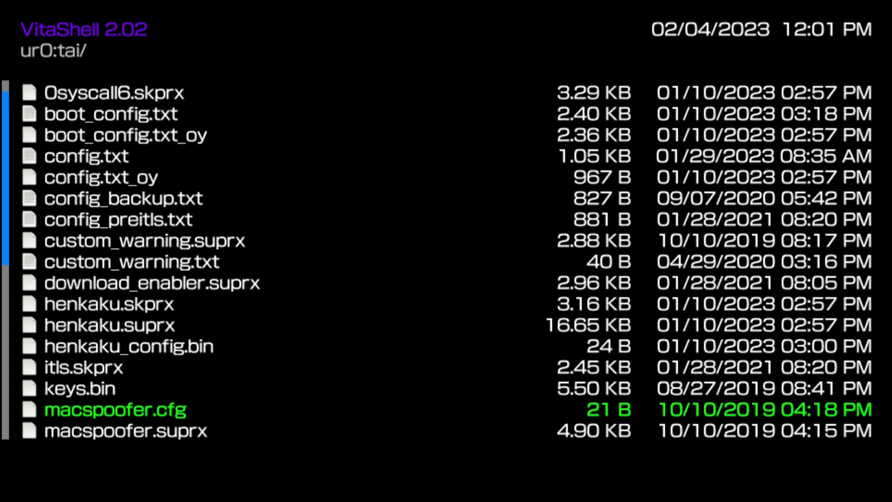
key(Down)
key(Down)
key(Down)
key(Down)
key(Down)
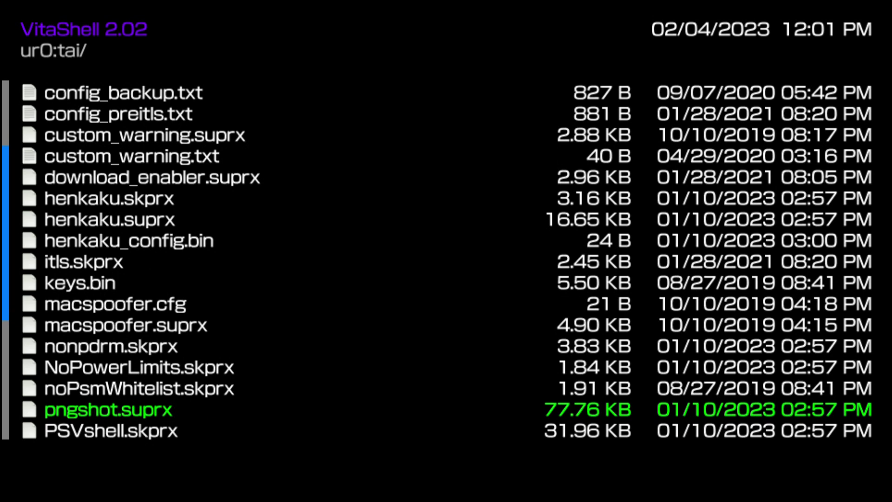
key(Down)
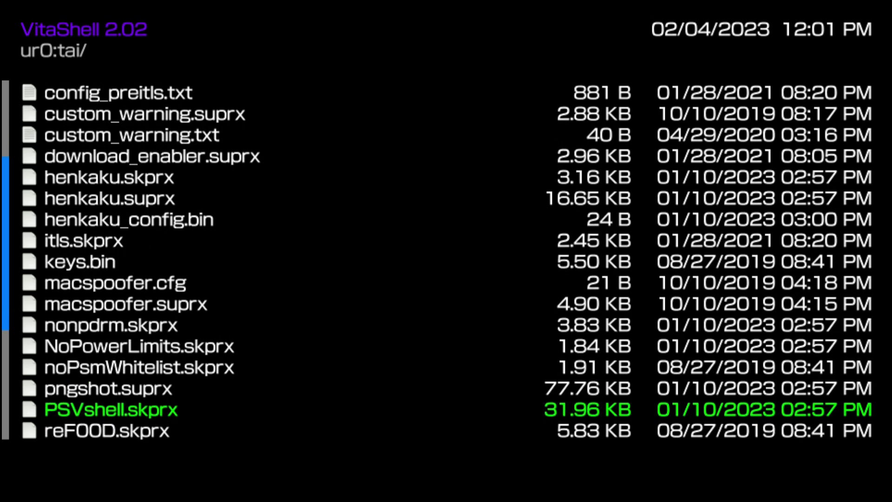
key(Down)
key(Down)
key(Down)
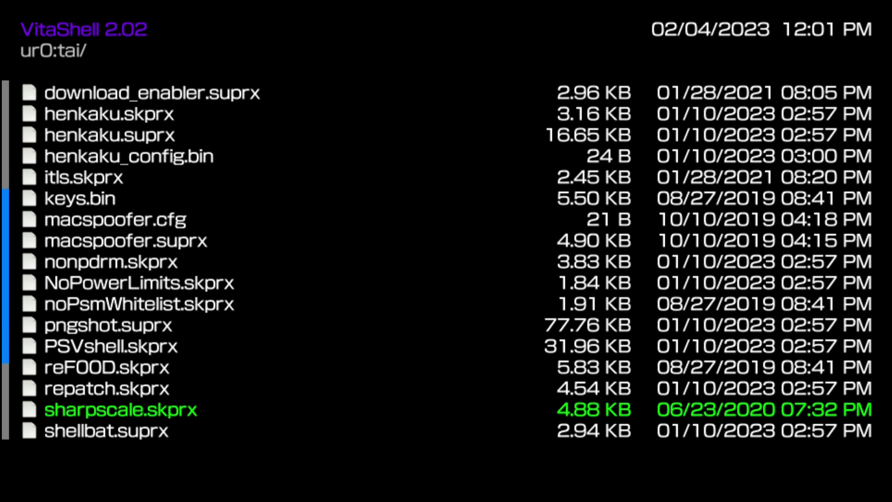
key(Down)
key(Down)
key(Down)
key(Down)
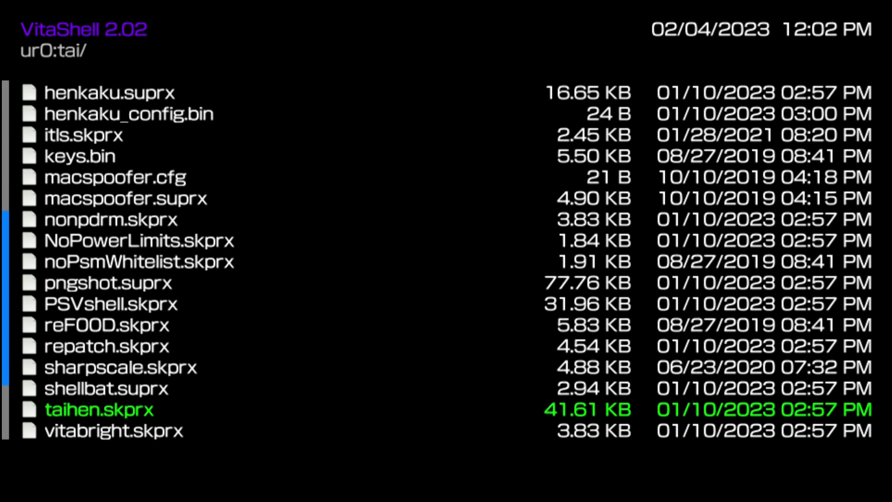
key(Down)
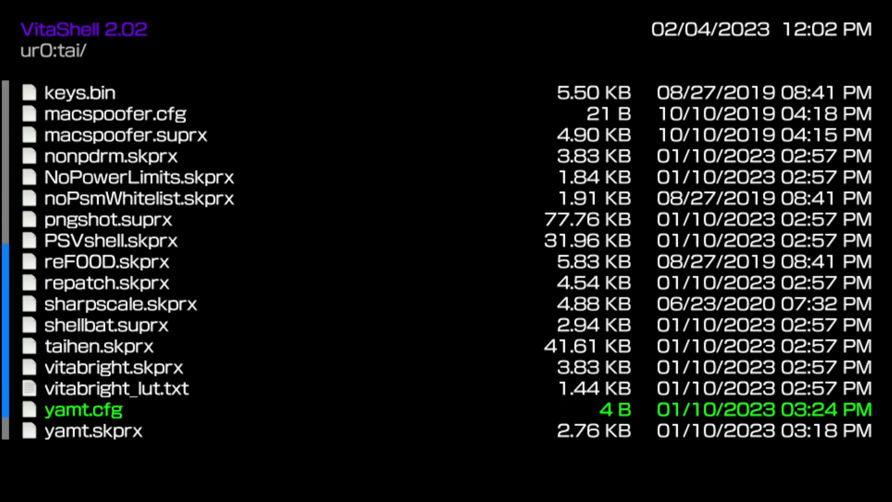
key(Down)
key(Down)
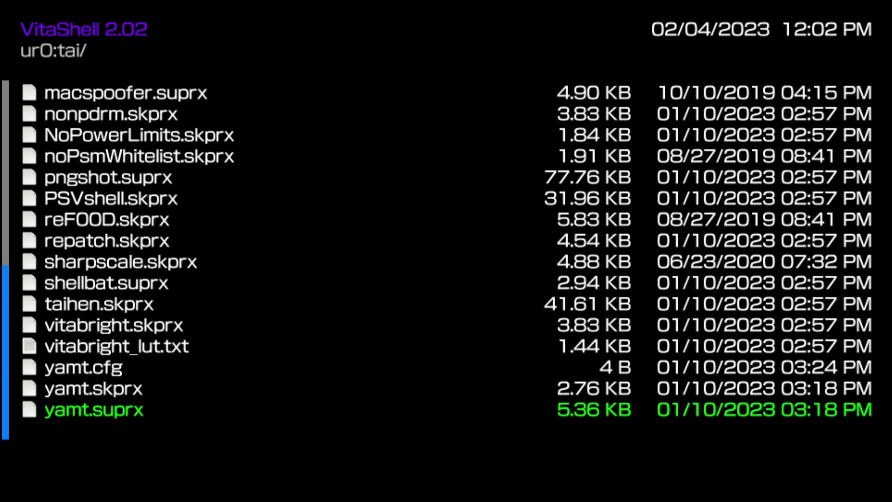
- Return up to config.txt and open it in the text editor
key(Up)
key(Up)
key(Up)
key(Up)
key(Up)
key(Up)
key(Up)
key(Up)
key(Up)
key(Up)
key(Up)
key(Up)
key(Up)
key(Up)
key(Up)
key(Up)
key(Up)
key(Up)
key(Up)
key(Up)
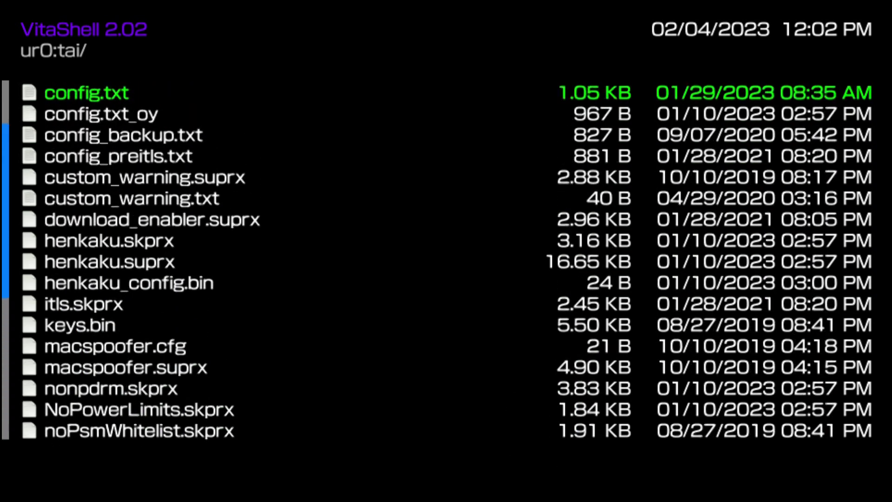
key(Up)
key(Up)
key(Up)
key(Up)
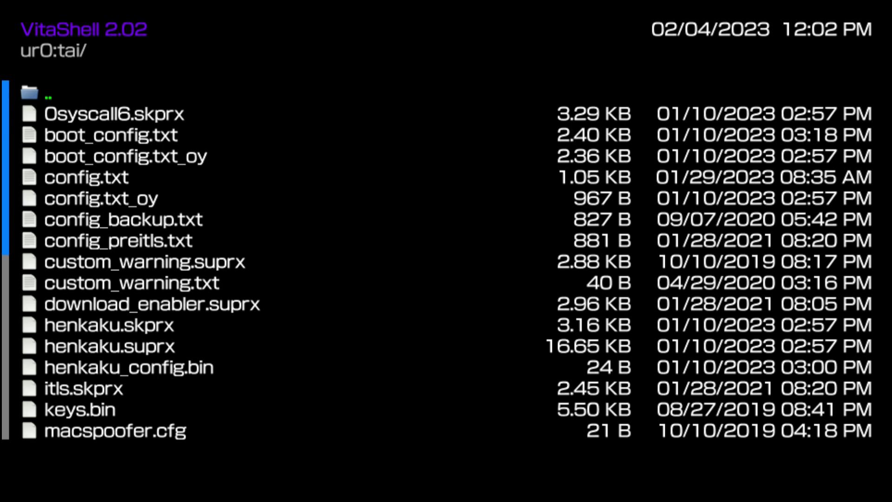
key(Down)
key(Down)
key(Down)
key(Down)
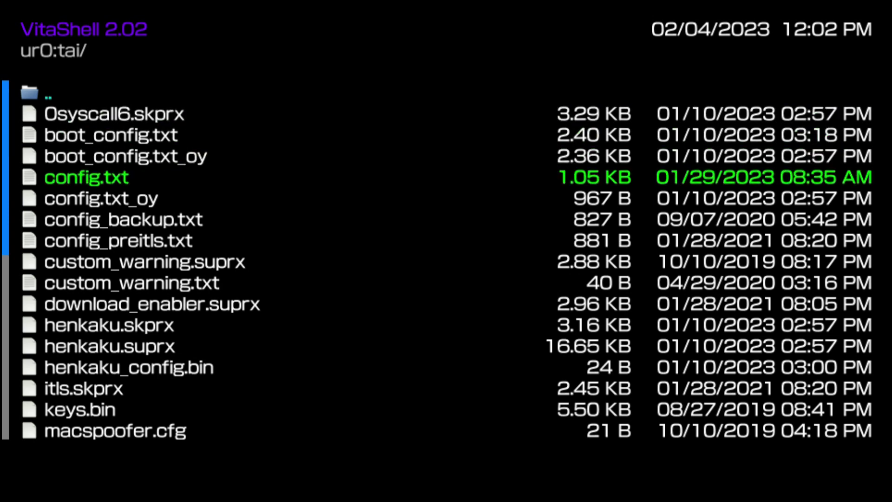
key(Return)
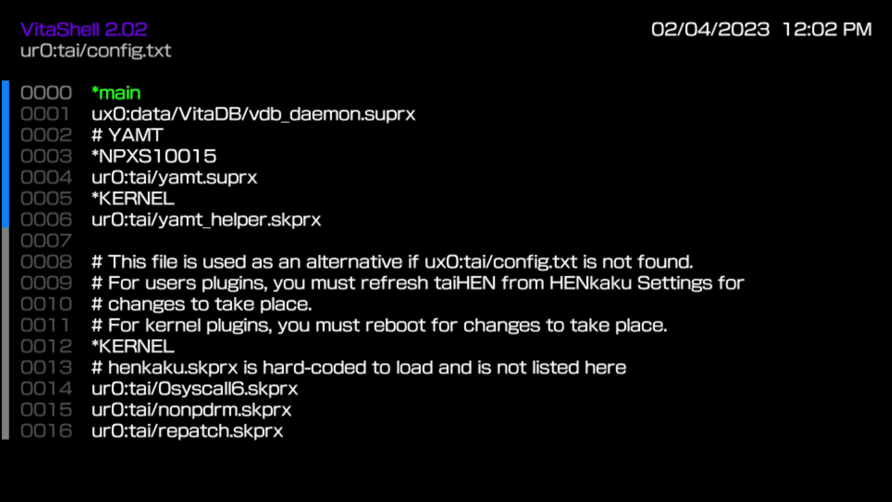
key(Down)
key(Down)
key(Down)
key(Down)
key(Down)
key(Down)
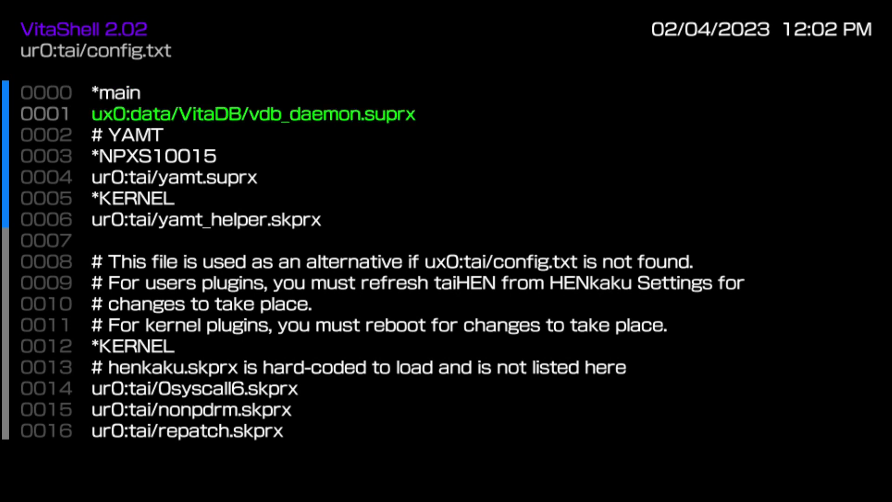
key(Down)
key(Down)
key(Down)
key(Down)
key(Down)
key(Down)
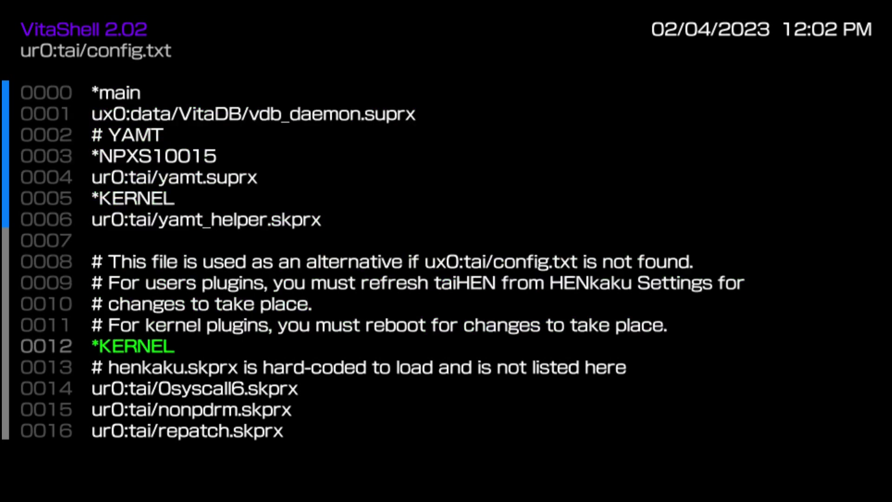
key(Down)
key(Down)
key(Down)
key(Down)
key(Down)
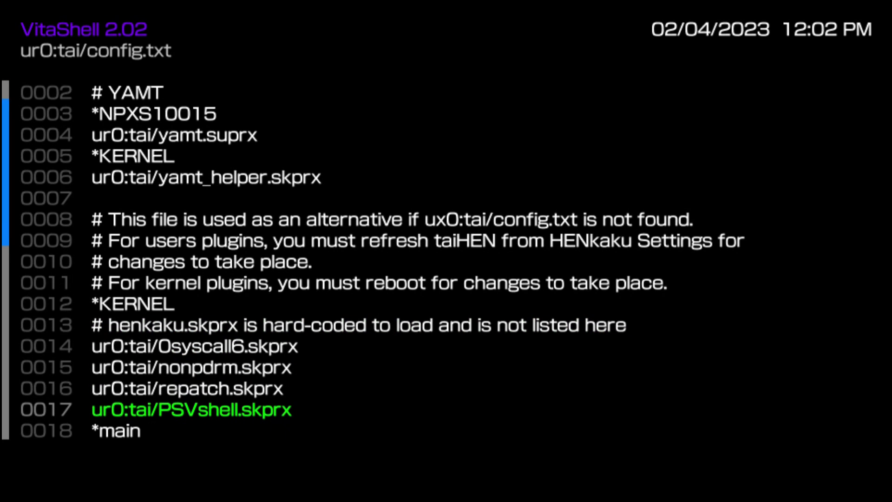
key(Down)
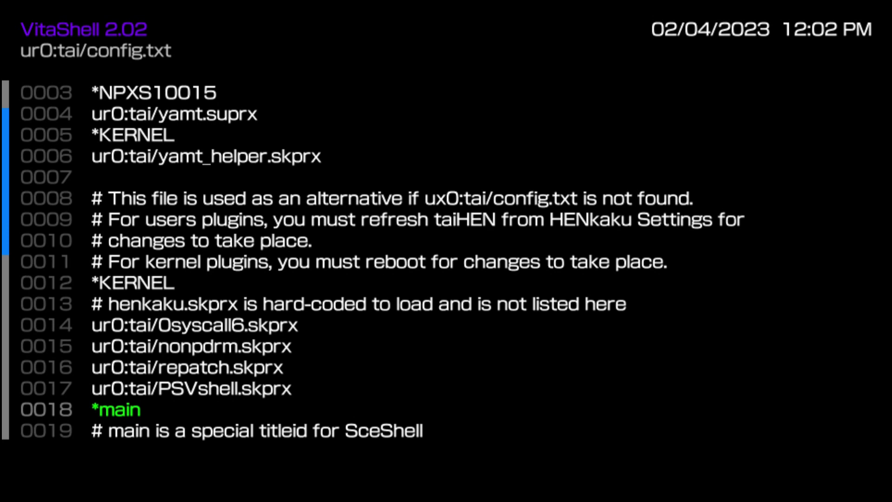
key(Down)
key(Down)
key(Down)
key(Down)
key(Down)
key(Down)
key(Down)
key(Down)
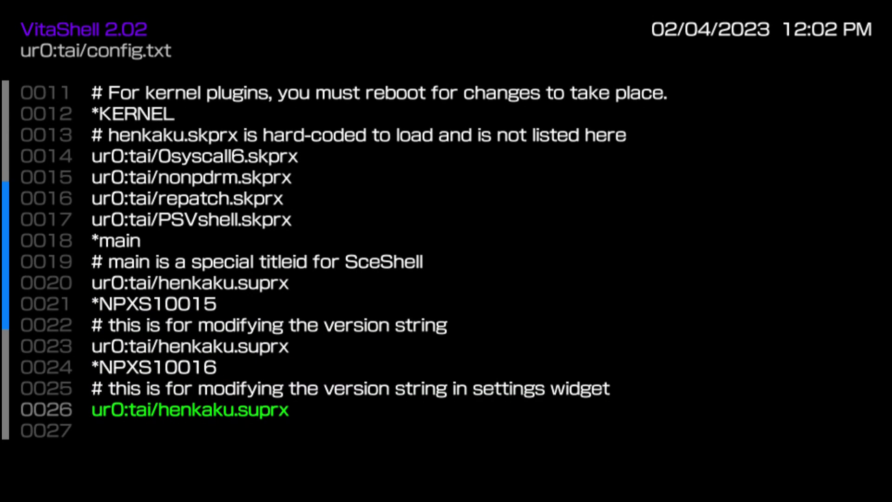
key(Down)
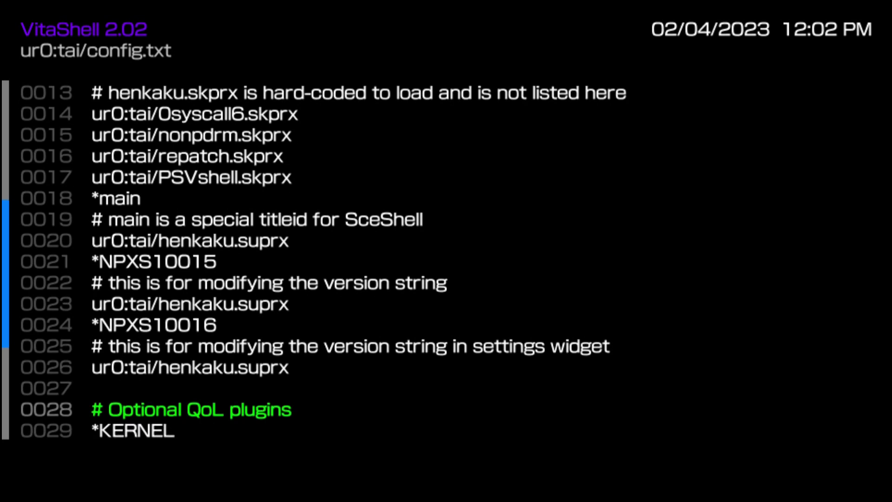
key(Down)
key(Down)
key(Down)
key(Down)
key(Down)
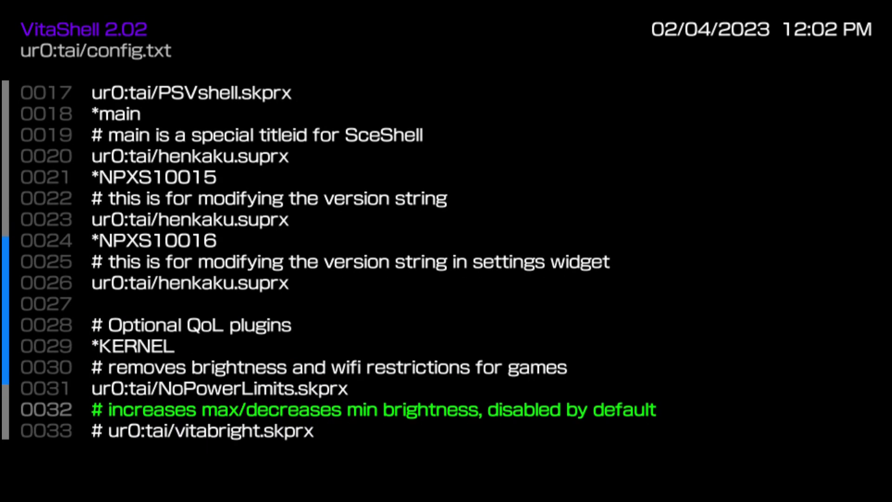
key(Down)
key(Down)
key(Down)
key(Down)
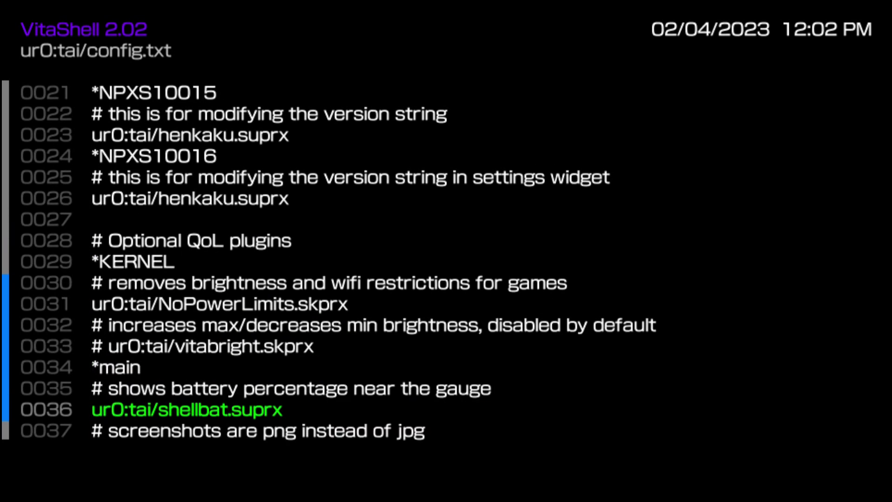
key(Down)
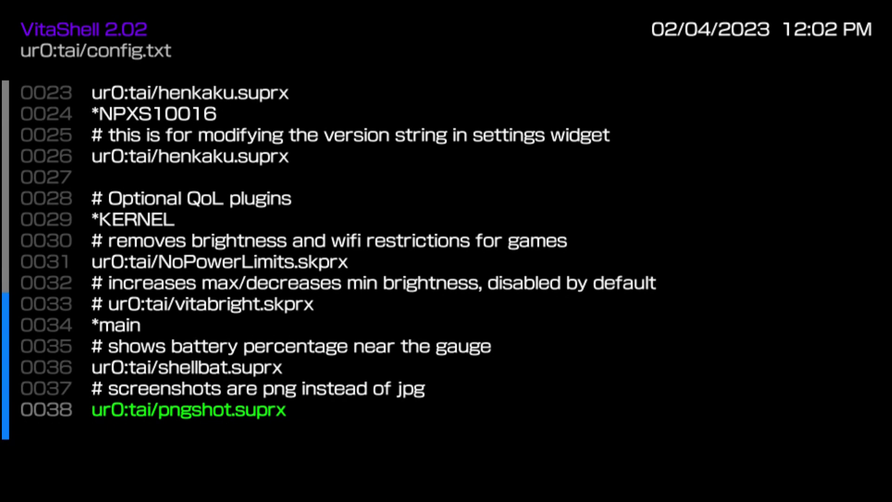
key(Up)
key(Up)
key(Up)
key(Up)
key(Up)
key(Up)
key(Up)
key(Up)
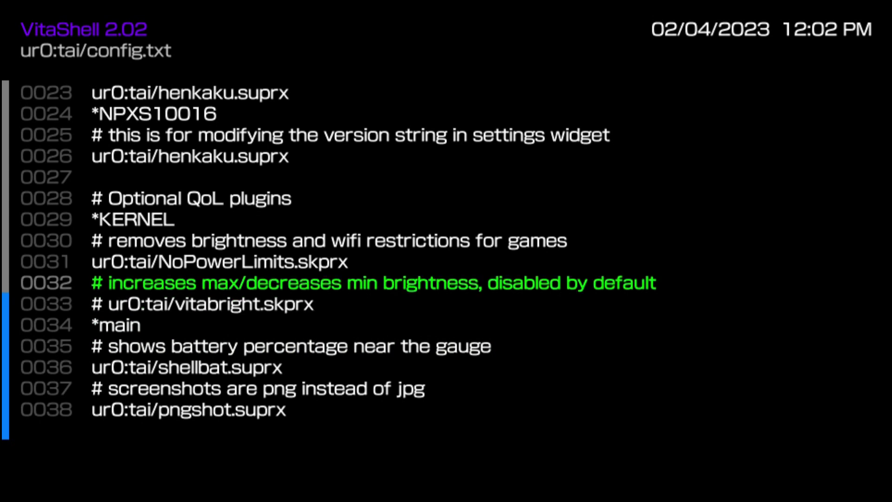
key(Up)
key(Up)
key(Up)
key(Up)
key(Up)
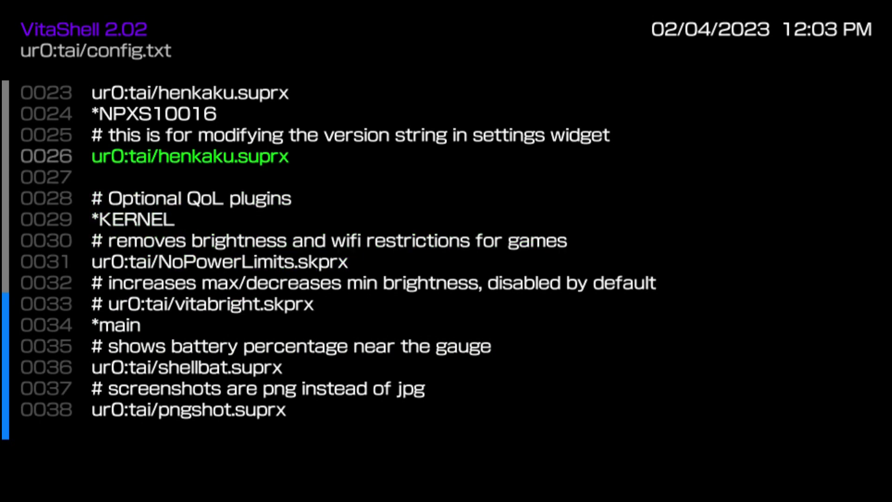
key(Up)
key(Up)
key(Up)
key(Up)
key(Up)
key(Up)
key(Up)
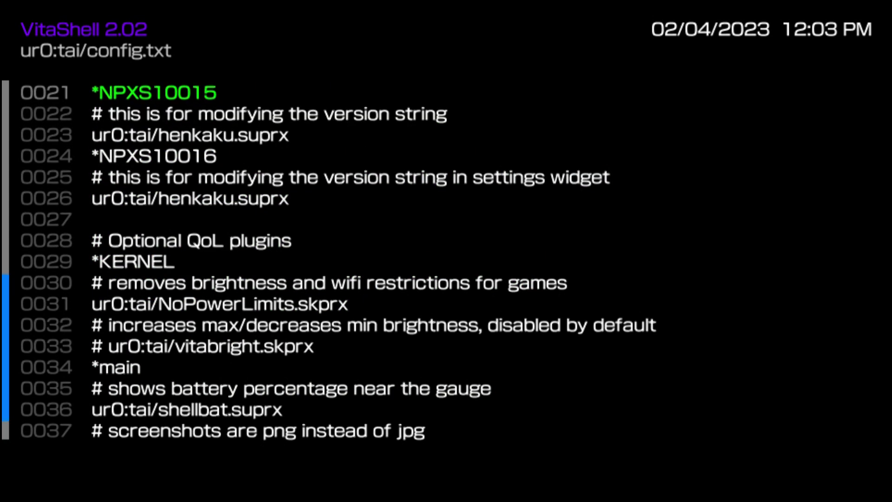
key(Up)
key(Up)
key(Up)
key(Up)
key(Up)
key(Up)
key(Up)
key(Up)
key(Up)
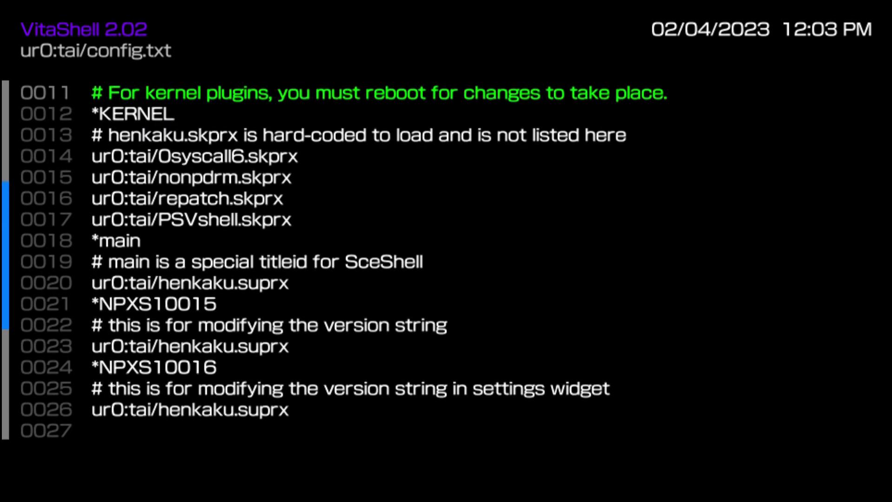
key(Up)
key(Up)
key(Up)
key(Up)
key(Up)
key(Up)
key(Up)
key(Up)
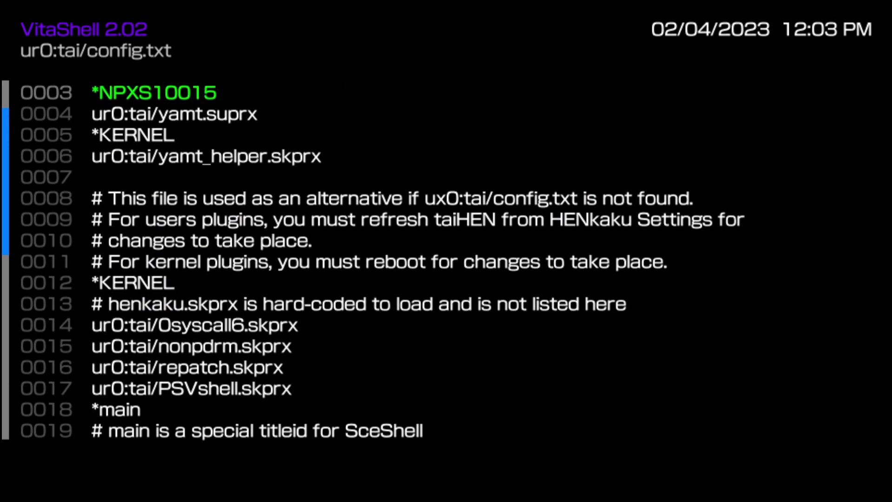
key(Up)
- Leave the *main line unchanged and exit config.txt without saving, back in ur0:tai/
key(Return)
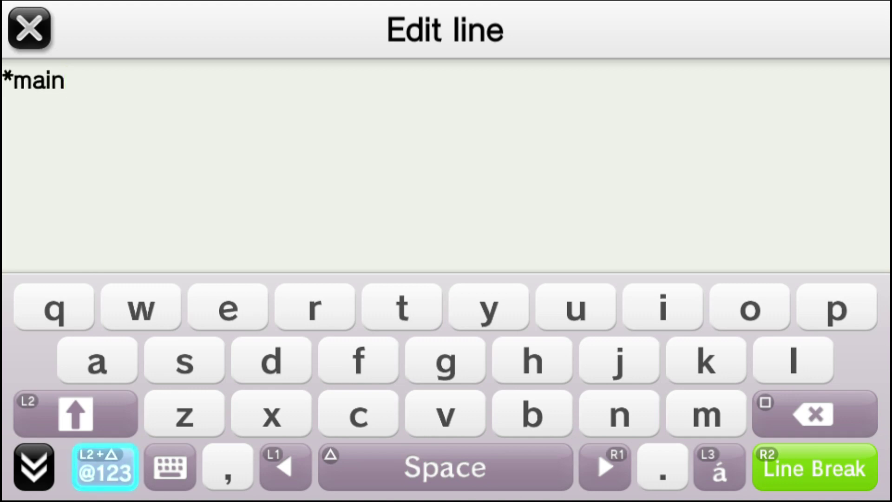
key(Escape)
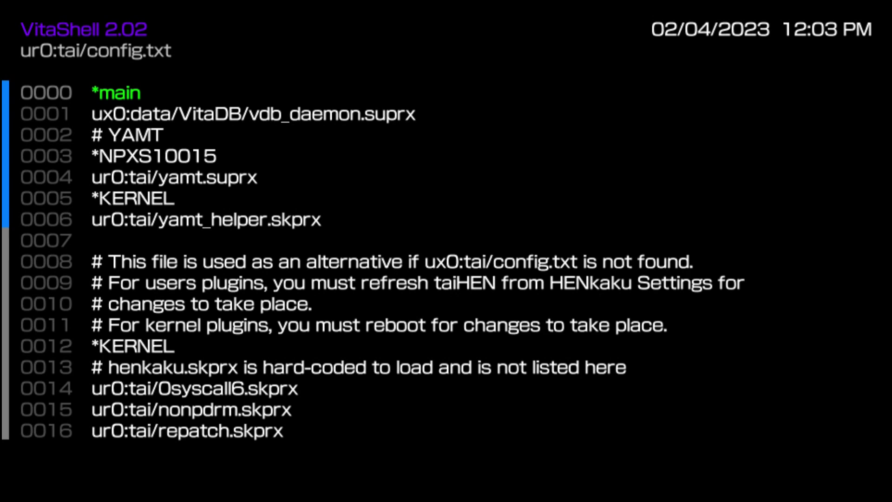
key(Escape)
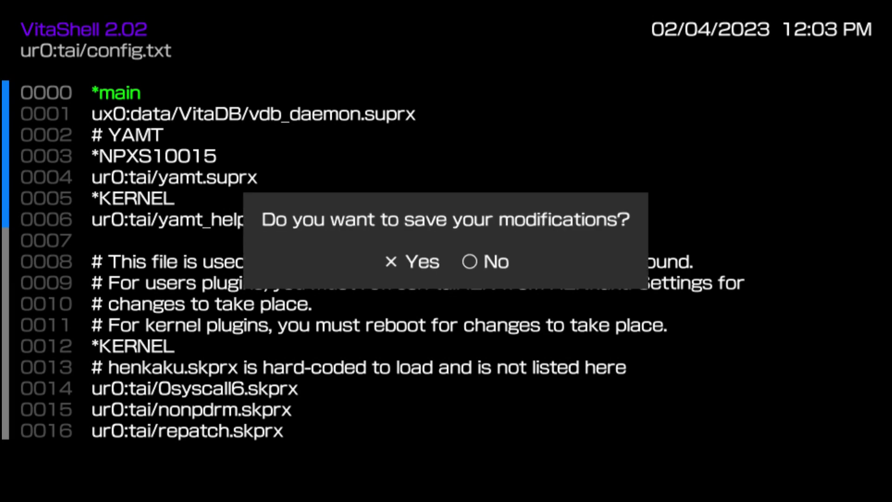
key(Escape)
key(Up)
key(Up)
key(Up)
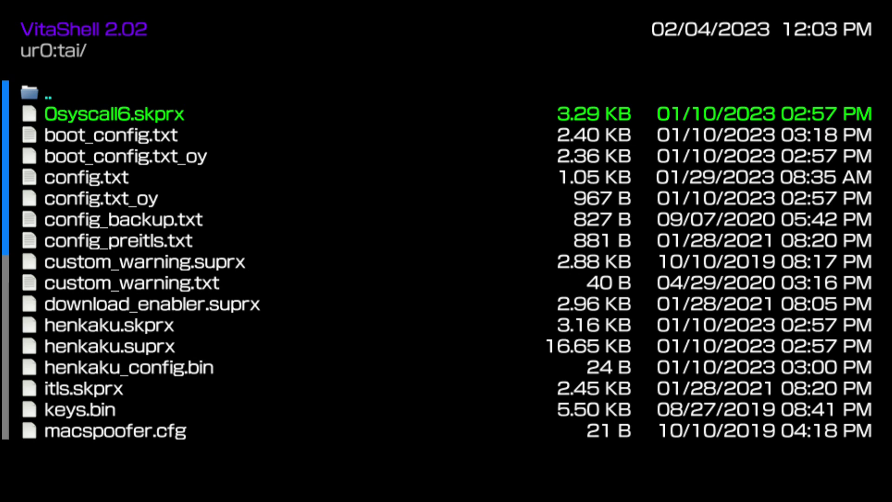
- Back out of ur0:tai/ to the storage device list and open uma0:
key(Escape)
key(Down)
key(Down)
key(Up)
key(Up)
key(Up)
key(Up)
key(Up)
key(Up)
key(Up)
key(Up)
key(Up)
key(Up)
key(Up)
key(Up)
key(Up)
key(Up)
key(Up)
key(Up)
key(Up)
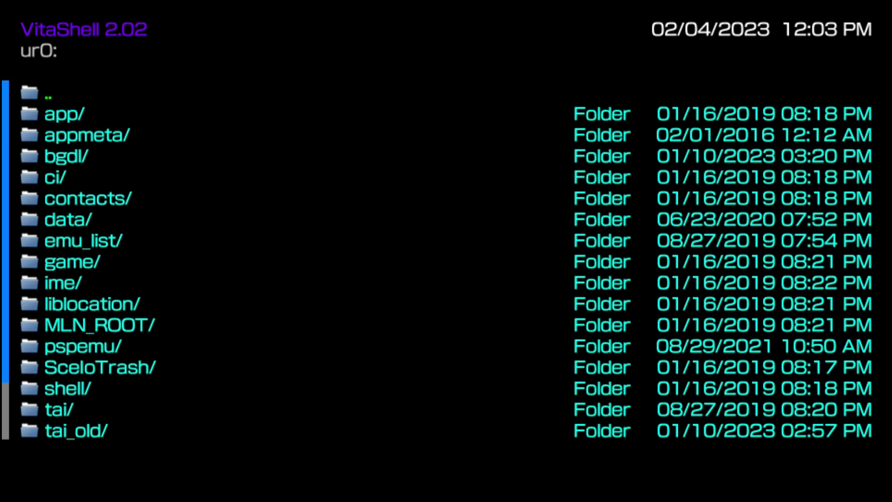
key(Return)
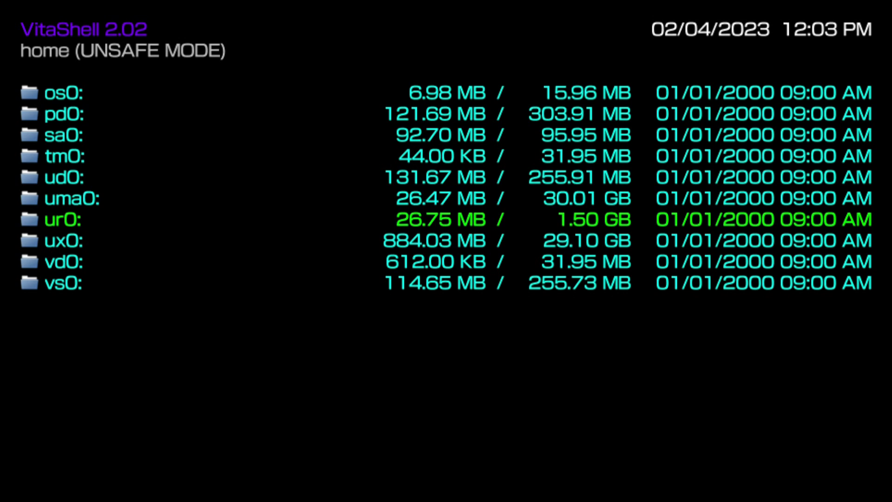
key(Up)
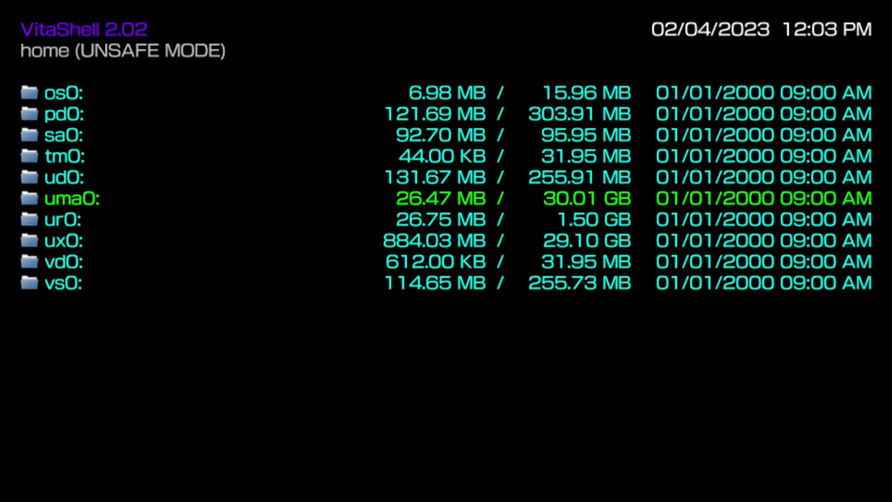
key(Return)
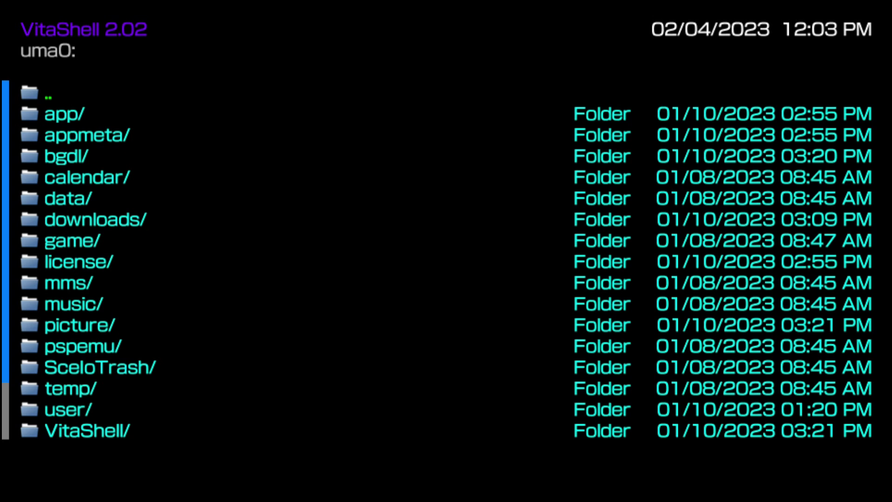
- Scroll through the uma0: folders down to id.dat and back to the top
key(Down)
key(Down)
key(Down)
key(Down)
key(Down)
key(Down)
key(Down)
key(Down)
key(Down)
key(Down)
key(Down)
key(Down)
key(Down)
key(Down)
key(Down)
key(Down)
key(Down)
key(Down)
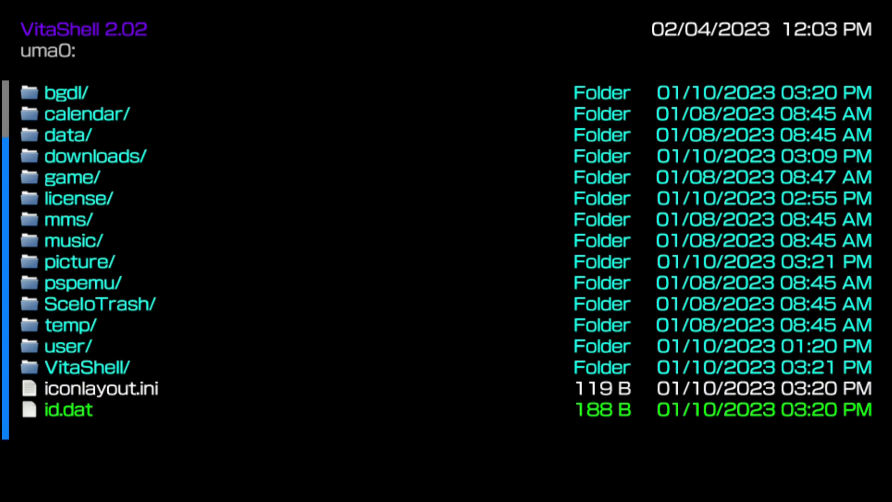
key(Up)
key(Up)
key(Up)
key(Up)
key(Up)
key(Up)
key(Up)
key(Up)
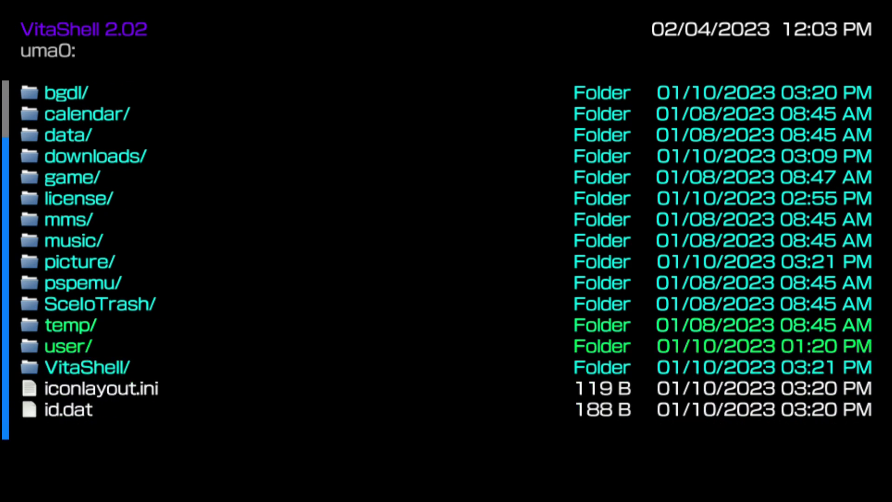
key(Up)
key(Up)
key(Up)
key(Up)
key(Up)
key(Up)
key(Up)
key(Up)
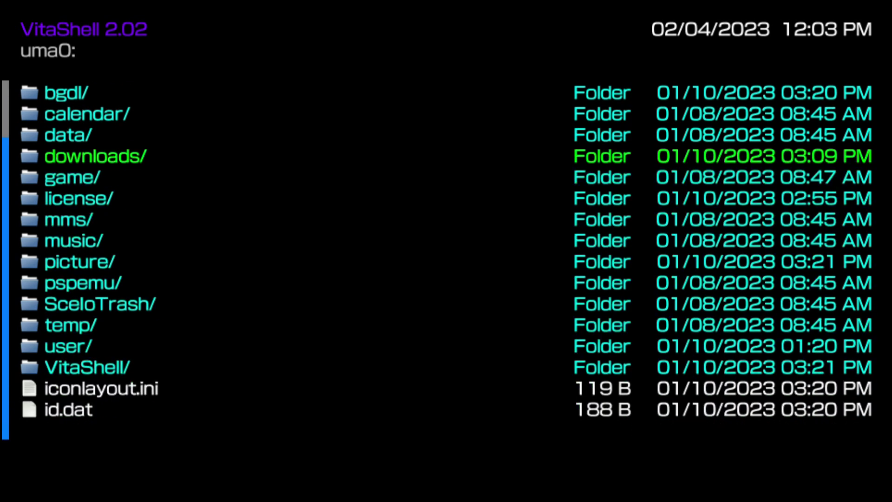
key(Up)
key(Up)
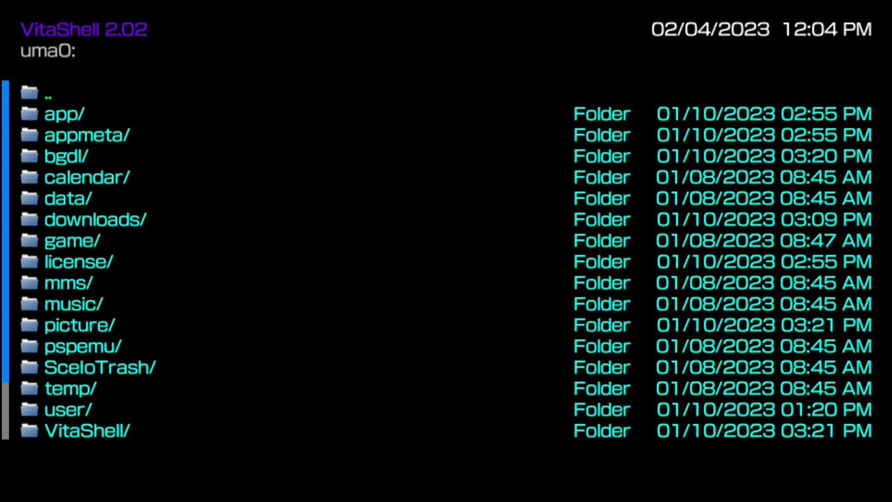
key(Down)
key(Down)
key(Down)
key(Down)
key(Down)
key(Down)
key(Down)
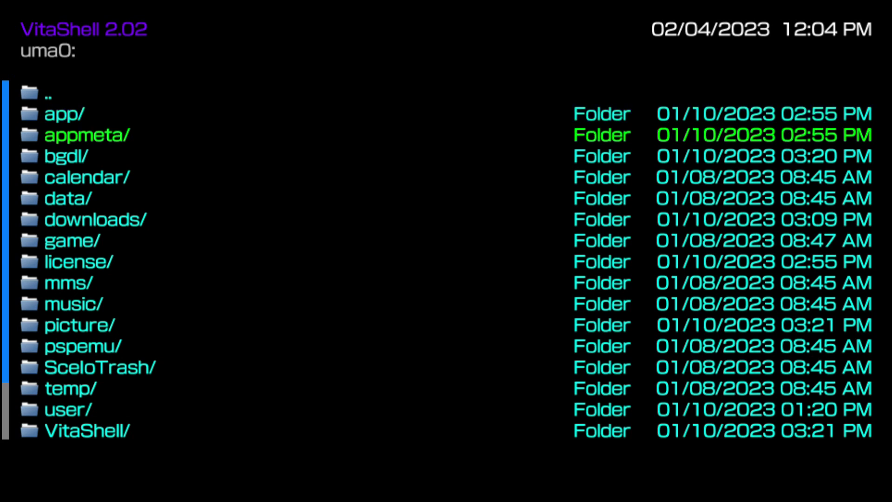
key(Down)
key(Down)
key(Down)
key(Down)
key(Down)
key(Down)
key(Down)
key(Down)
key(Down)
key(Down)
key(Down)
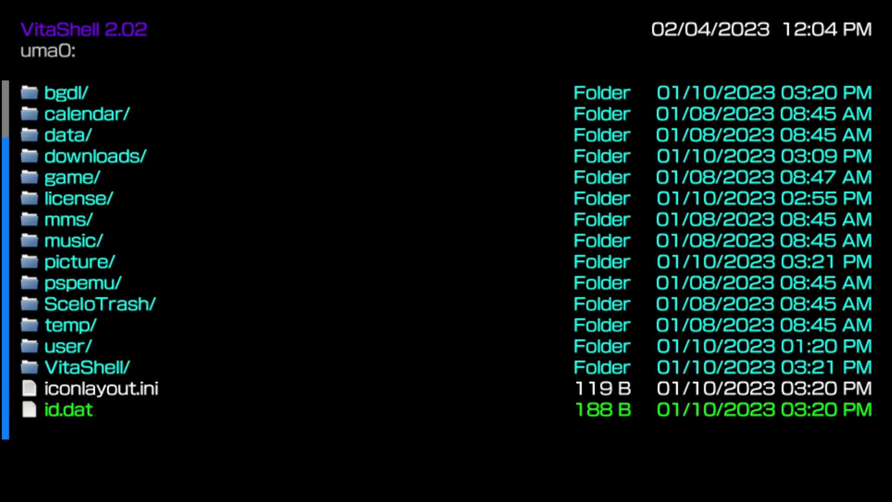
key(Up)
key(Up)
key(Up)
key(Up)
key(Up)
key(Up)
key(Up)
key(Up)
key(Up)
key(Up)
key(Up)
key(Up)
key(Up)
key(Up)
key(Up)
key(Up)
key(Up)
key(Up)
key(Up)
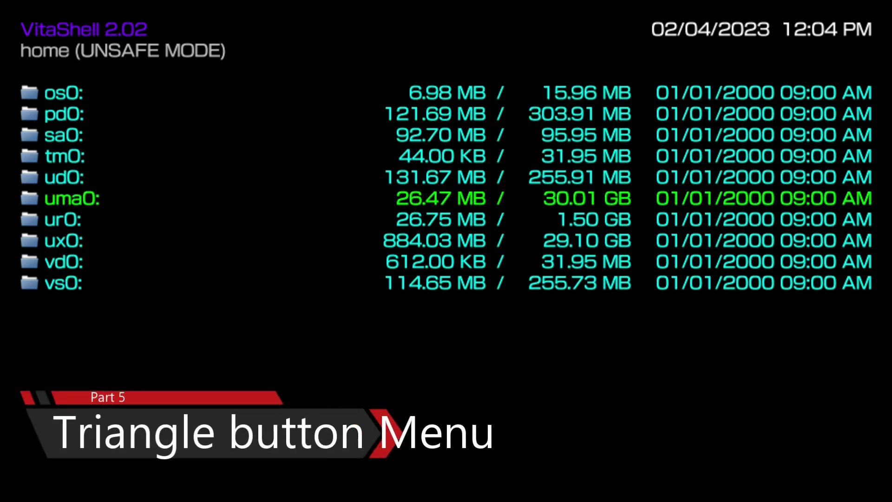
- Select os0: and open the Triangle menu of LiveArea refresh and mount options
key(Up)
key(Up)
key(Up)
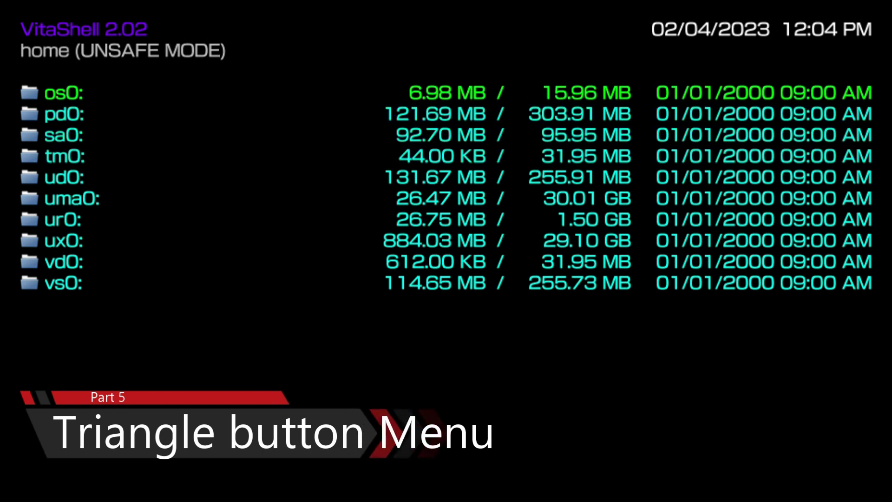
key(Up)
key(Up)
key(v)
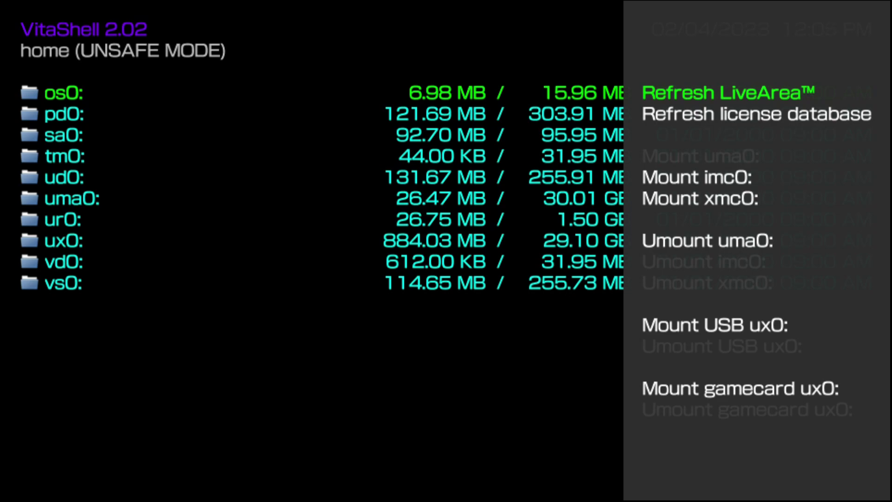
- Suspend VitaShell, browse the Featured and home app pages, then pick VitaShell in the overview
key(super)
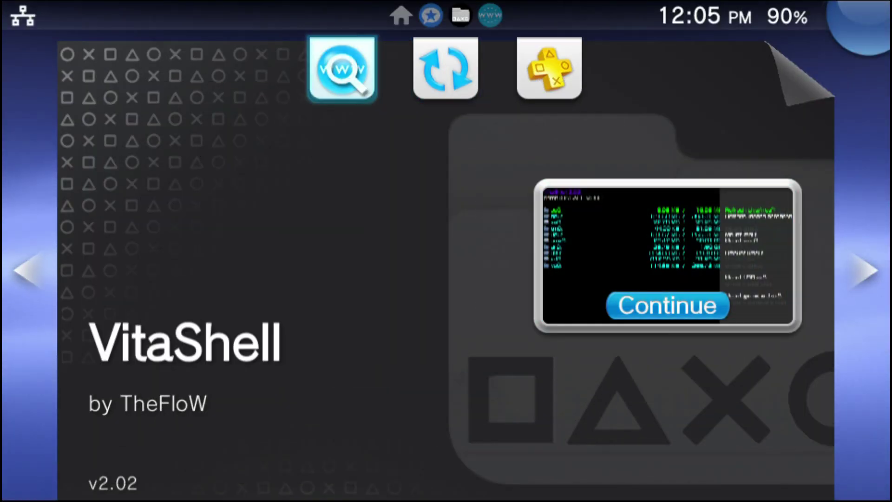
key(Right)
key(super)
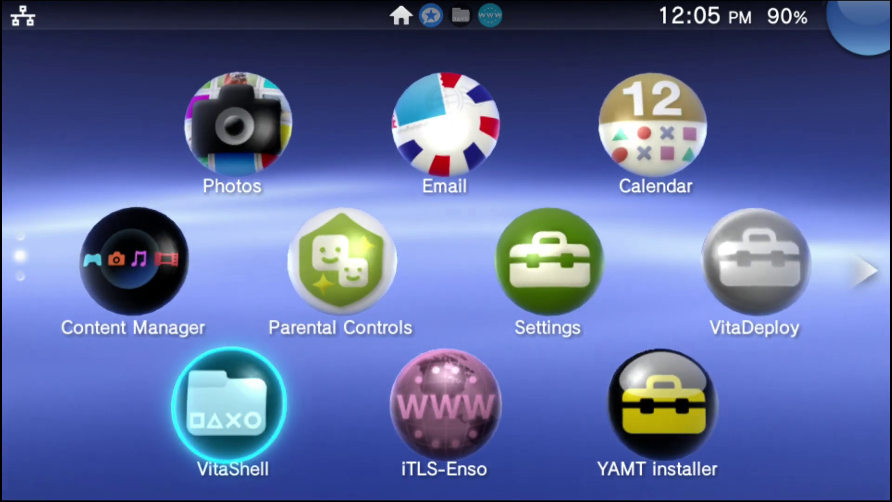
scroll(446, 251, down, 5)
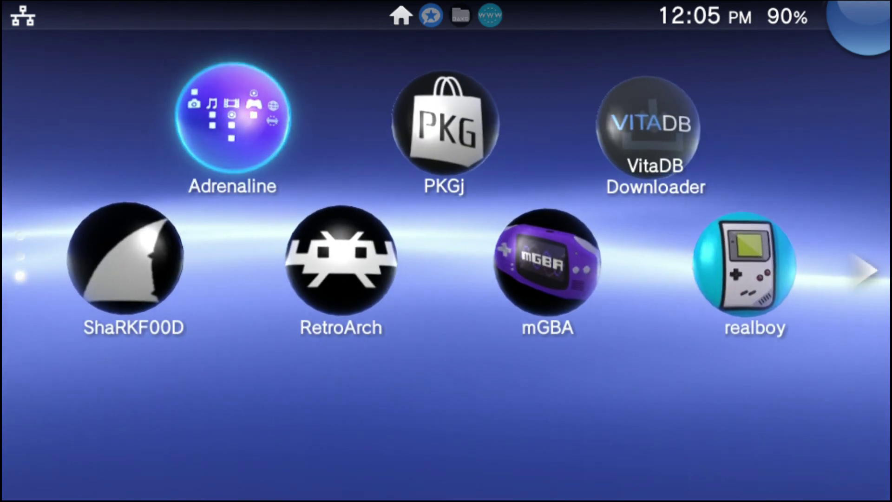
scroll(446, 251, up, 3)
key(Up)
key(Up)
key(Up)
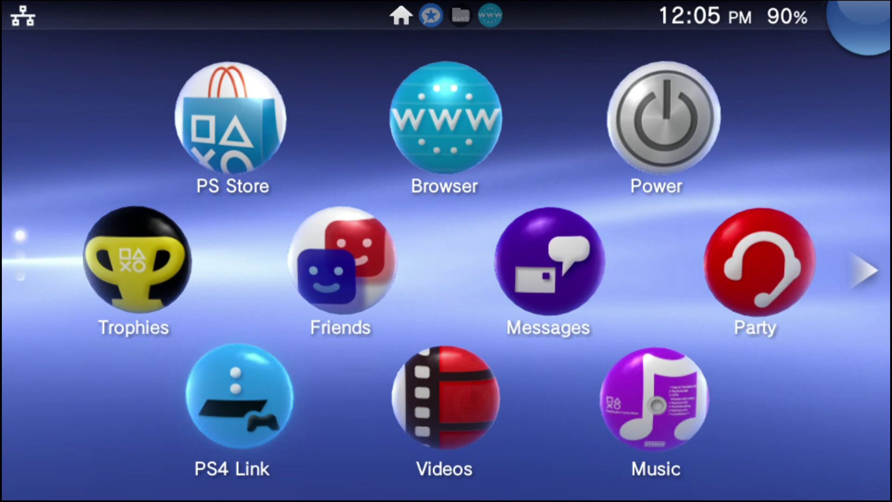
key(Escape)
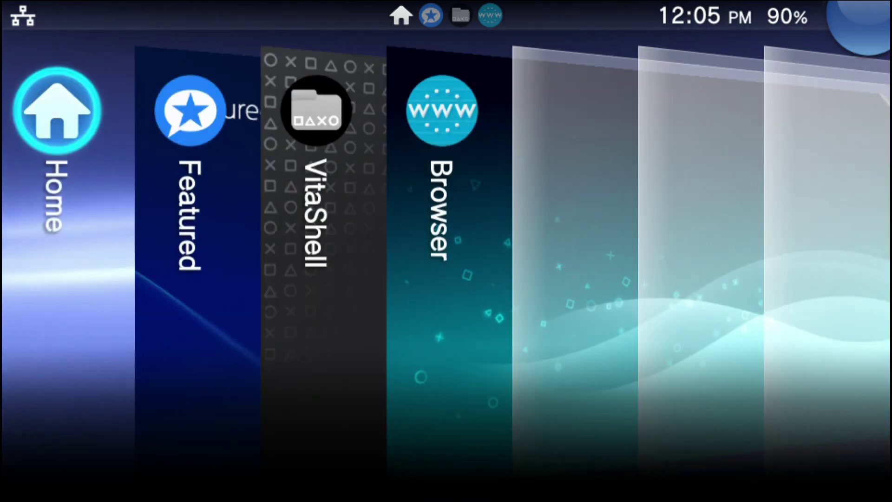
key(Right)
key(Right)
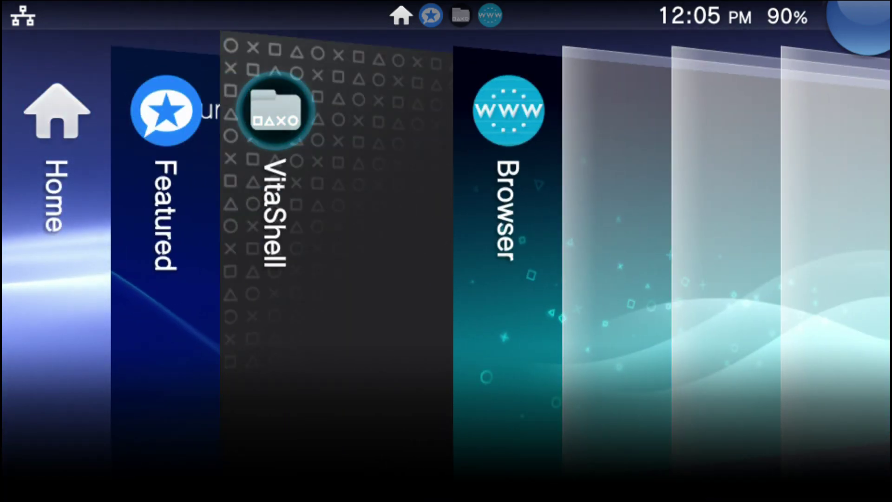
key(Return)
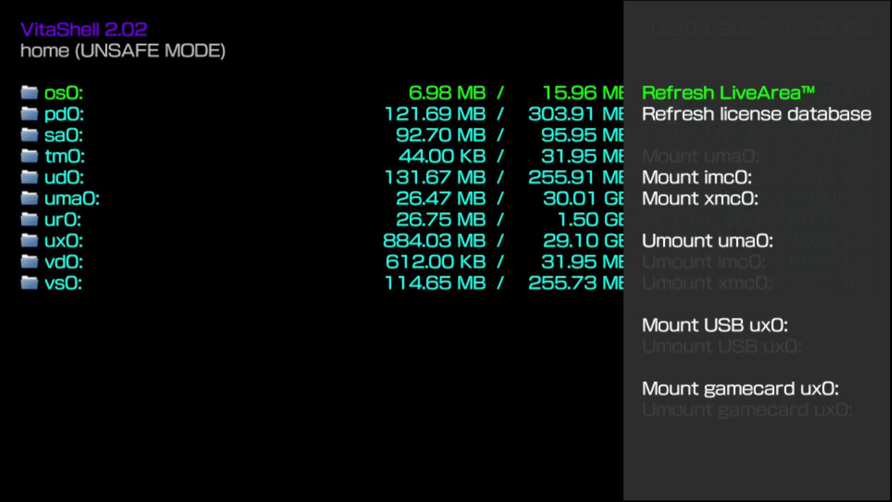
key(Down)
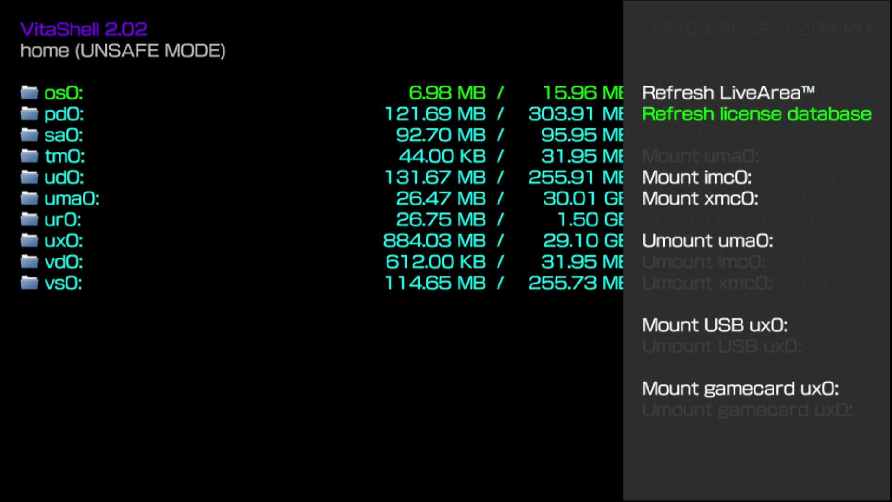
key(Down)
key(Down)
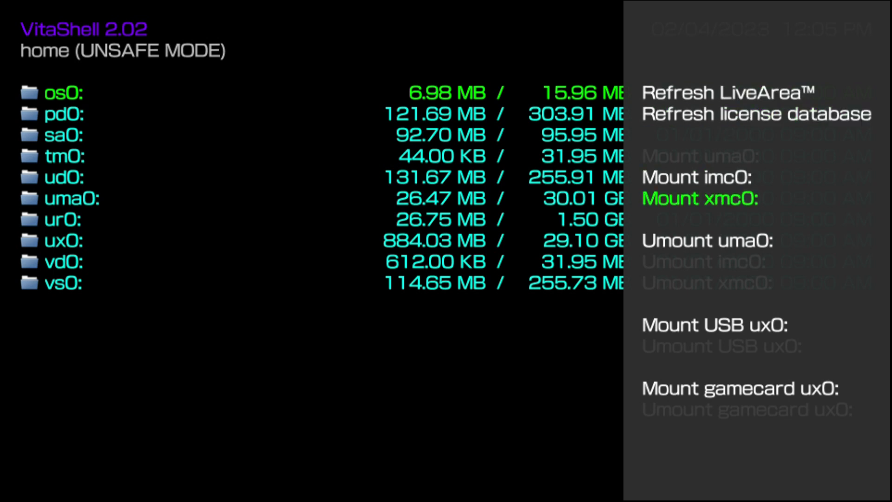
key(Down)
key(Down)
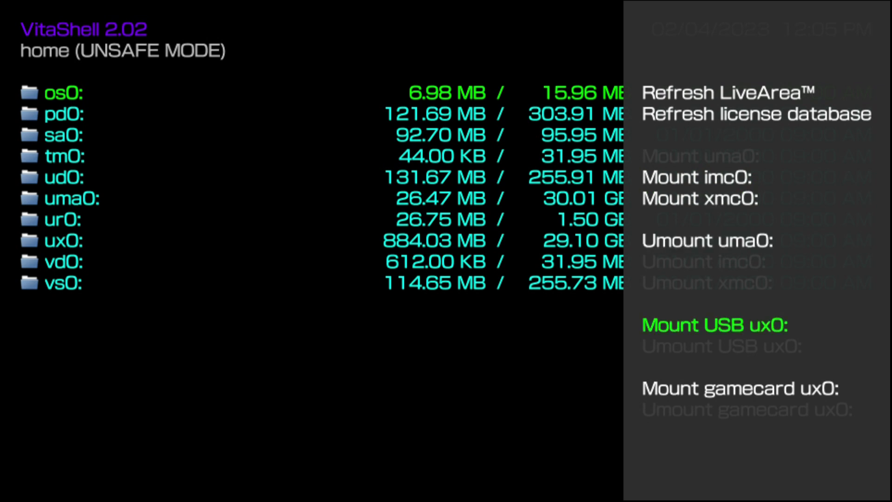
key(Down)
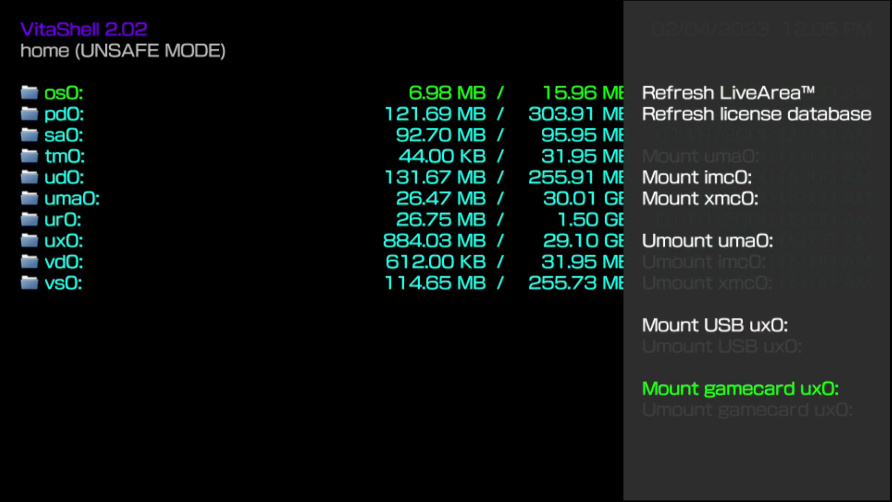
key(Up)
key(Up)
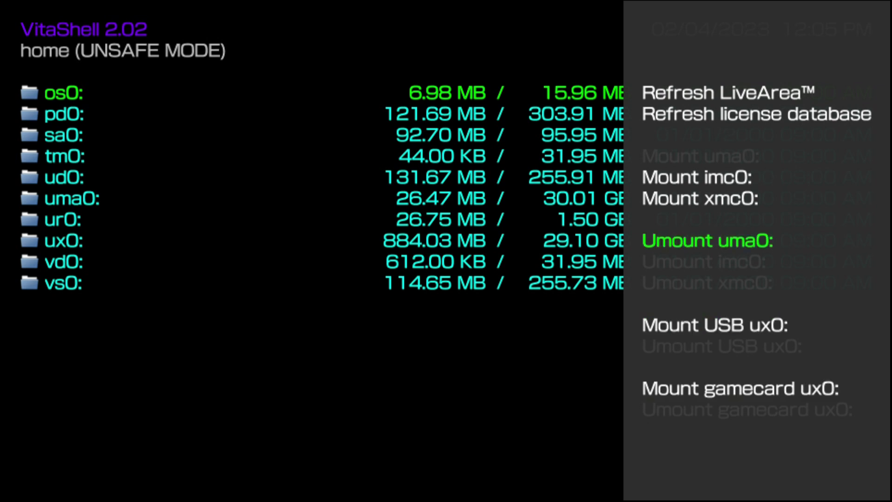
key(Up)
key(Up)
key(Up)
key(Up)
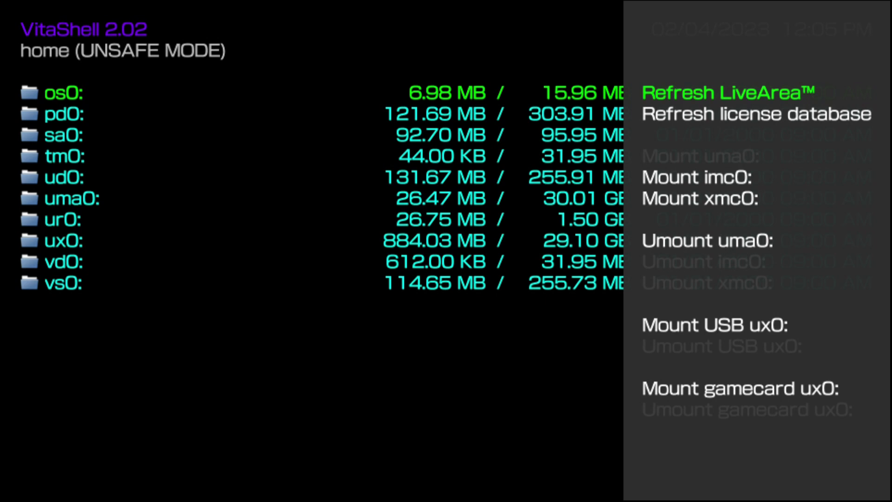
key(Escape)
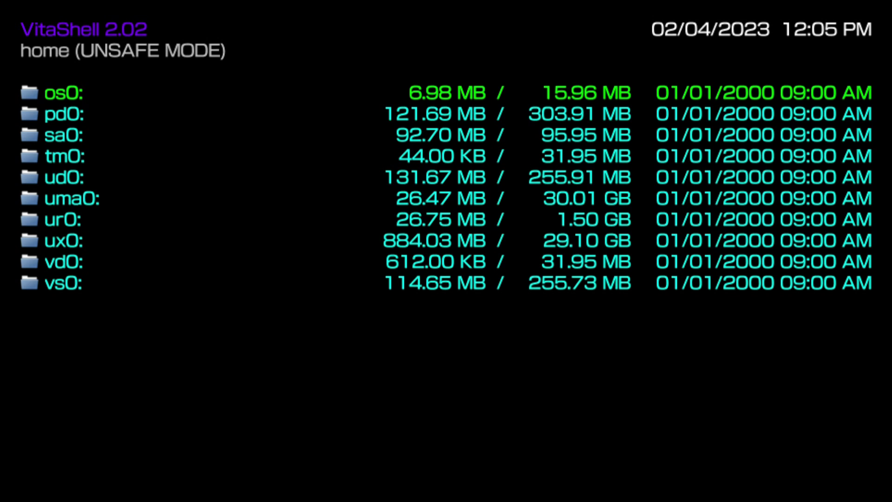
- Open ux0: and look through its Triangle actions menu before closing it
key(Down)
key(Down)
key(Down)
key(Down)
key(Down)
key(Down)
key(Down)
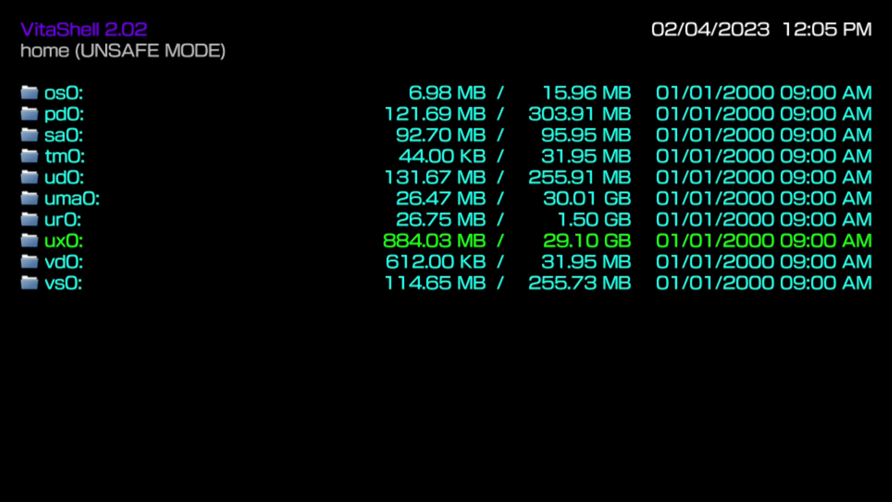
key(Return)
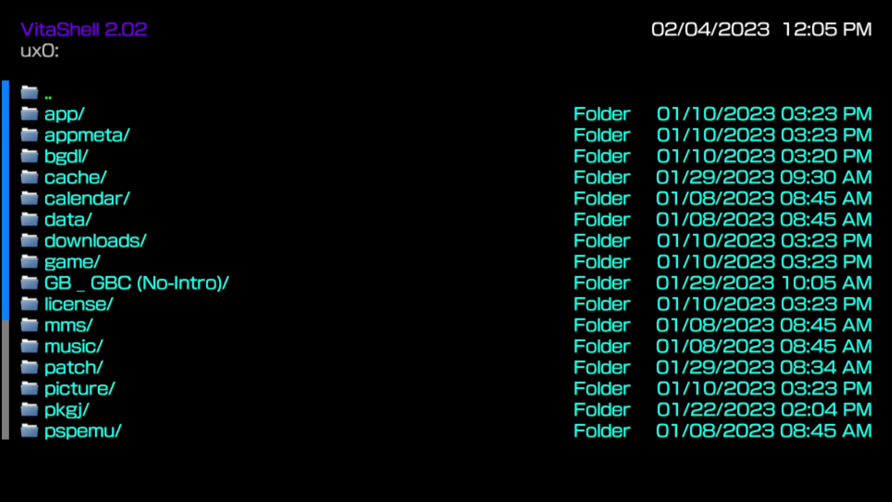
key(v)
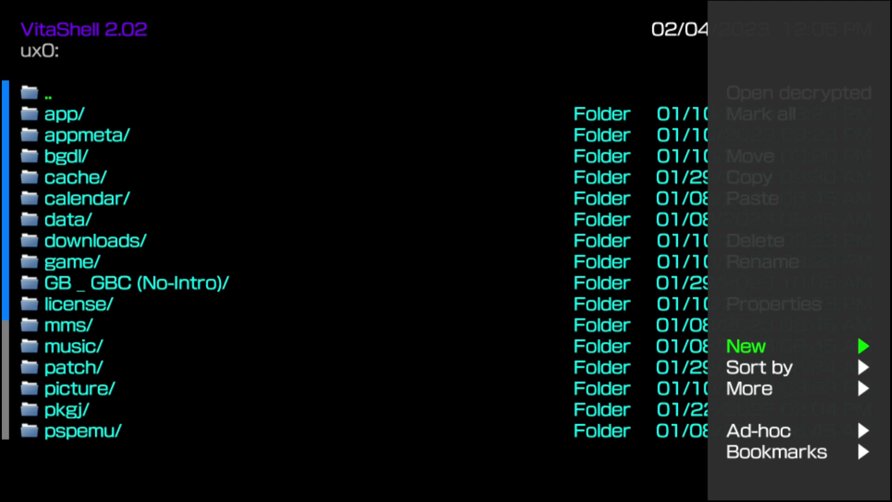
key(Down)
key(Down)
key(Down)
key(Down)
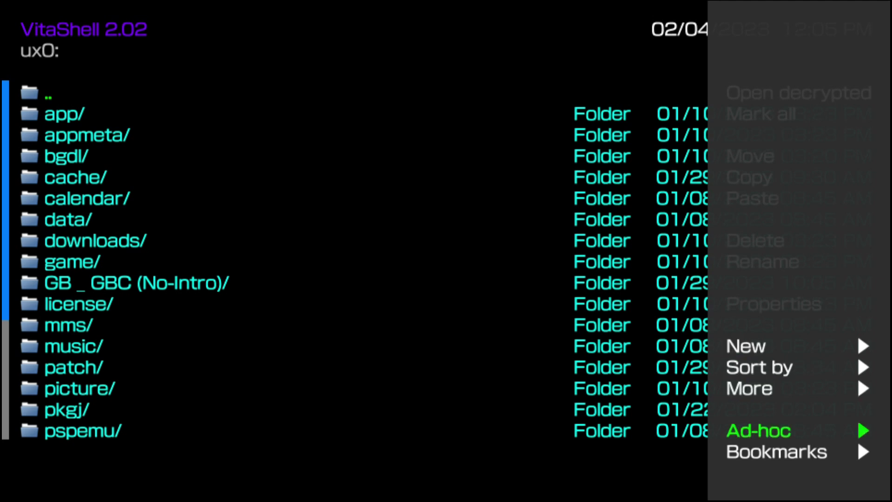
key(Up)
key(Up)
key(Up)
key(Up)
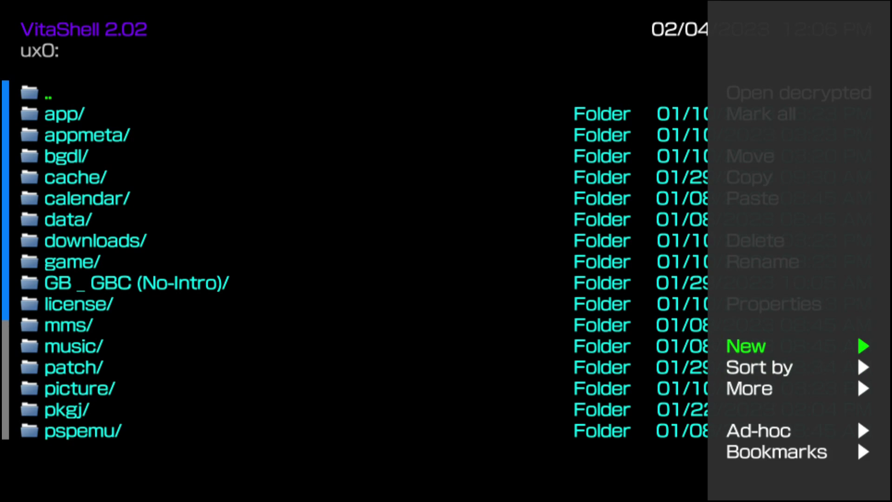
key(v)
- Select the VitaShell folder and bring up its Move, Copy, Delete, Rename menu
key(Down)
key(Down)
key(Down)
key(Down)
key(Down)
key(Down)
key(Down)
key(Down)
key(Down)
key(Down)
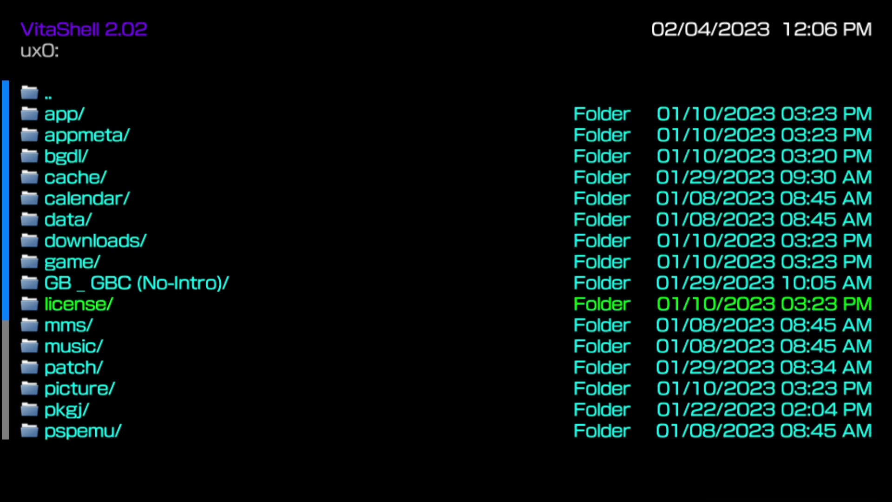
key(Down)
key(Down)
key(Down)
key(Down)
key(Down)
key(Down)
key(Down)
key(Down)
key(Down)
key(Down)
key(Down)
key(Down)
key(Down)
key(Up)
key(Up)
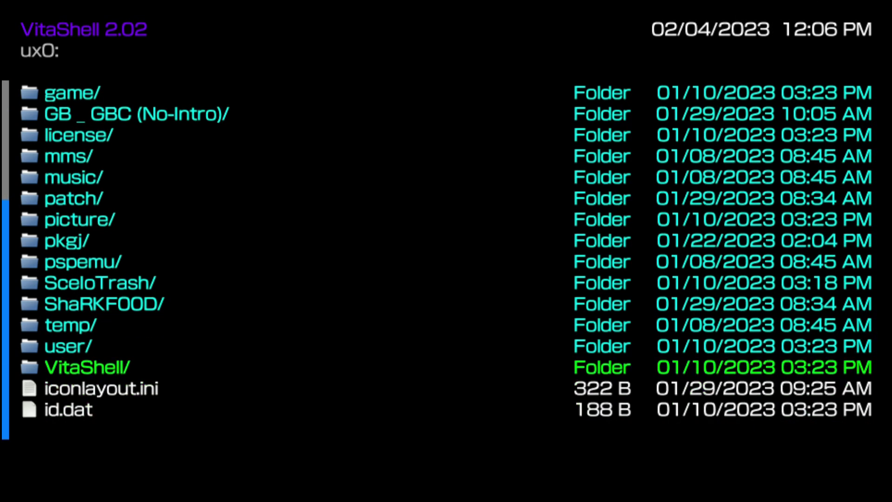
key(v)
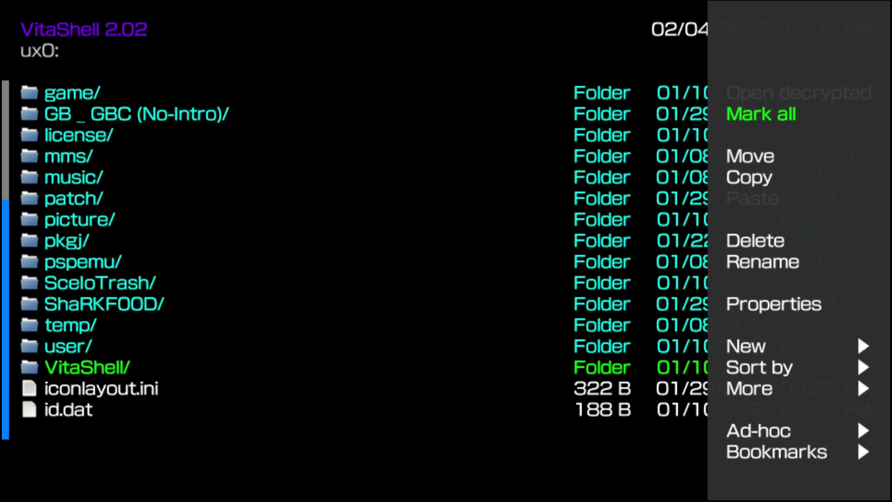
key(Down)
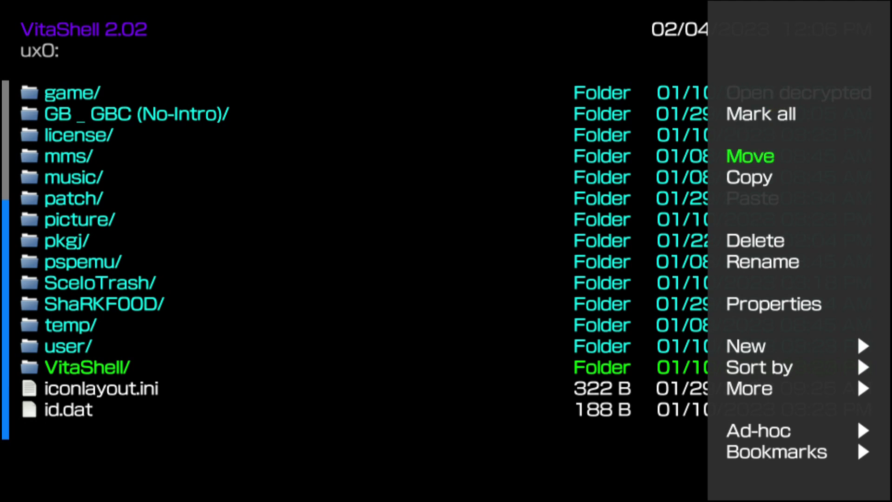
key(Down)
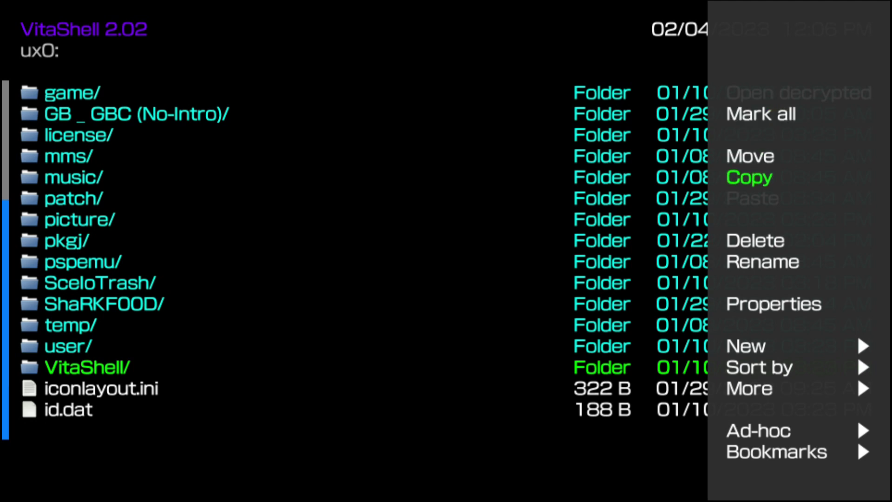
key(Down)
key(Down)
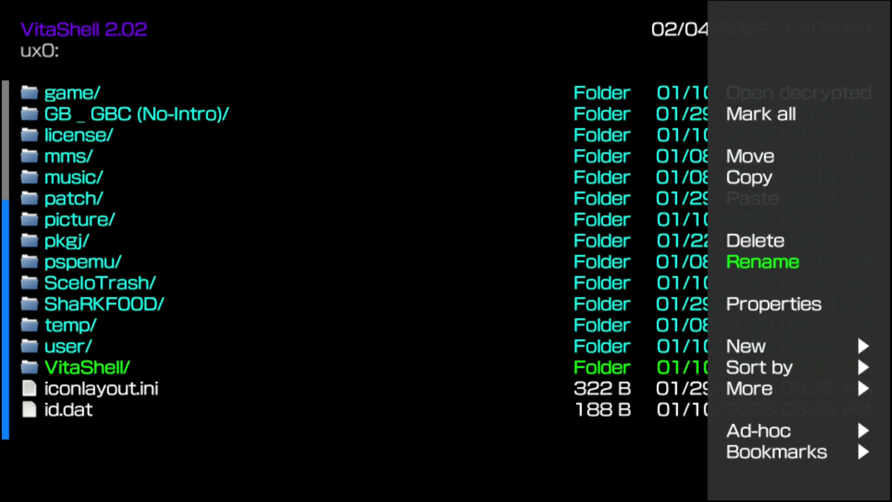
key(Down)
key(Return)
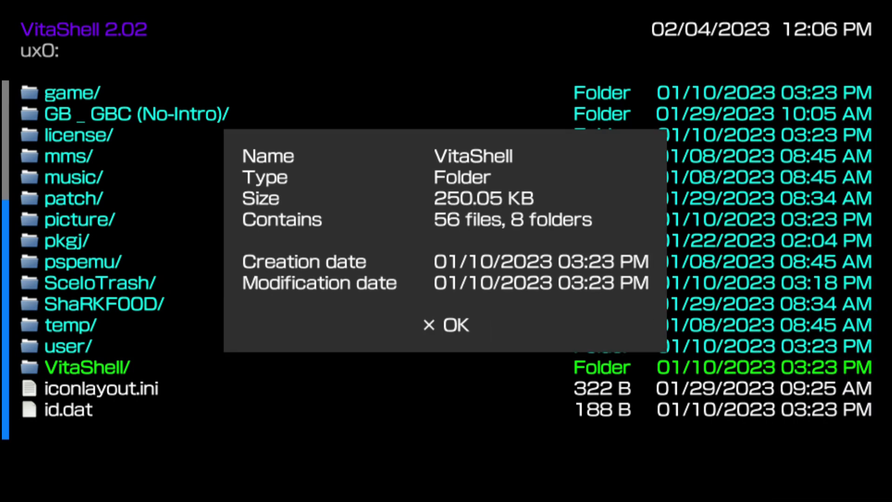
key(Return)
key(Menu)
key(Down)
key(Down)
key(Down)
key(Down)
key(Down)
key(Down)
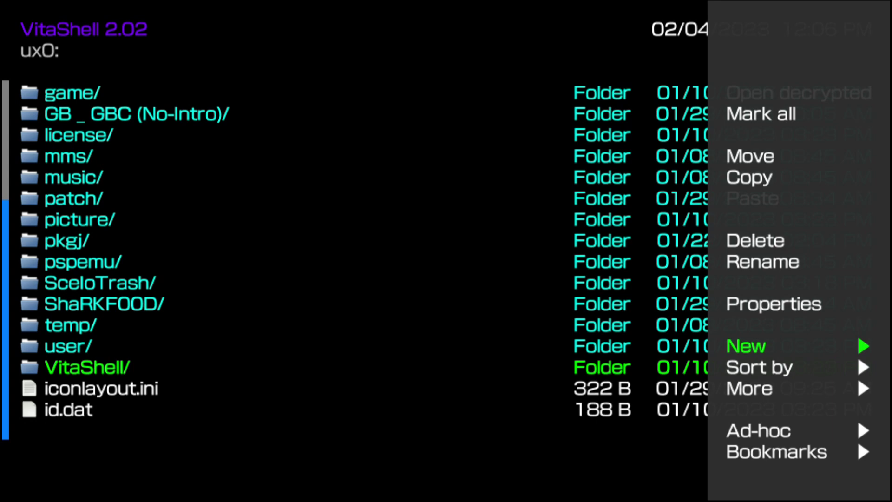
- Browse the New and Sort by submenus of the ux0: context menu without choosing anything
key(Right)
key(Down)
key(Down)
key(Up)
key(Up)
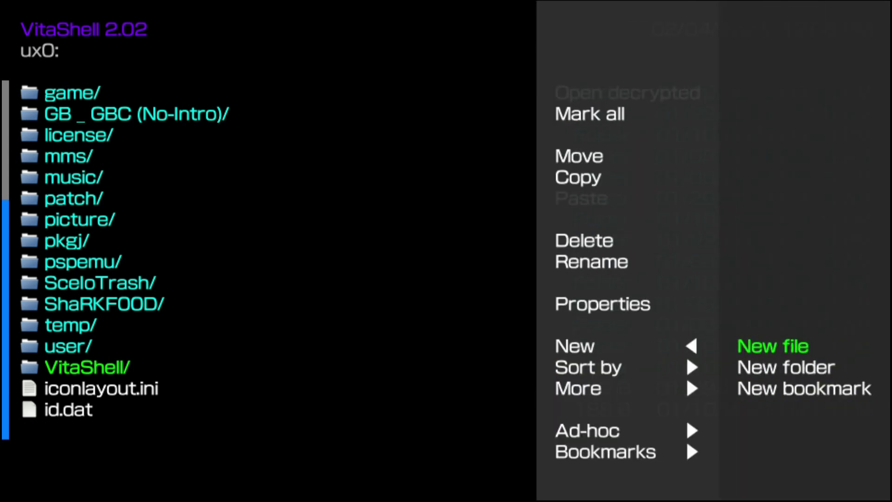
key(Down)
key(Down)
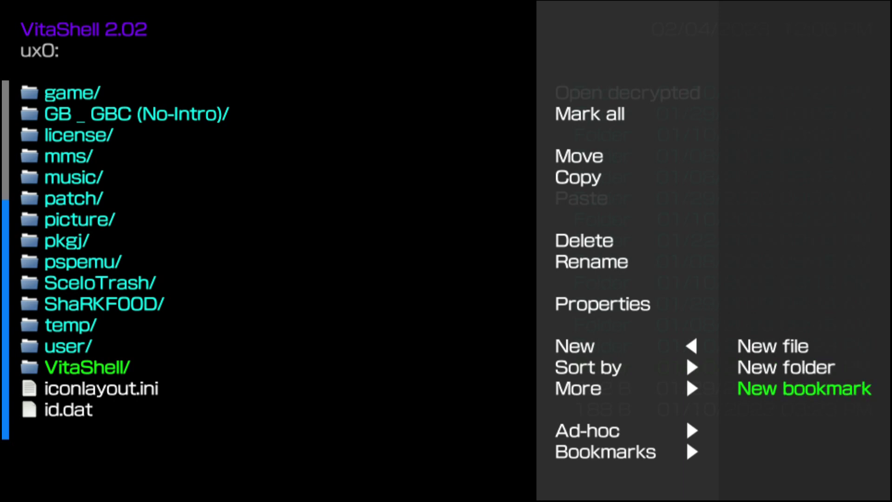
key(Left)
key(Down)
key(Right)
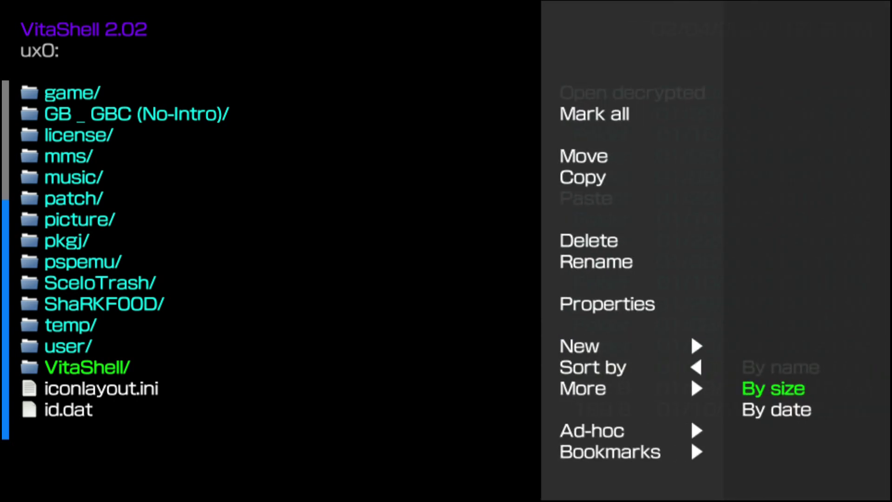
key(Down)
key(Left)
- Look through the extra tools (Compress, export media), ad-hoc send/receive and Bookmarks submenus
key(Down)
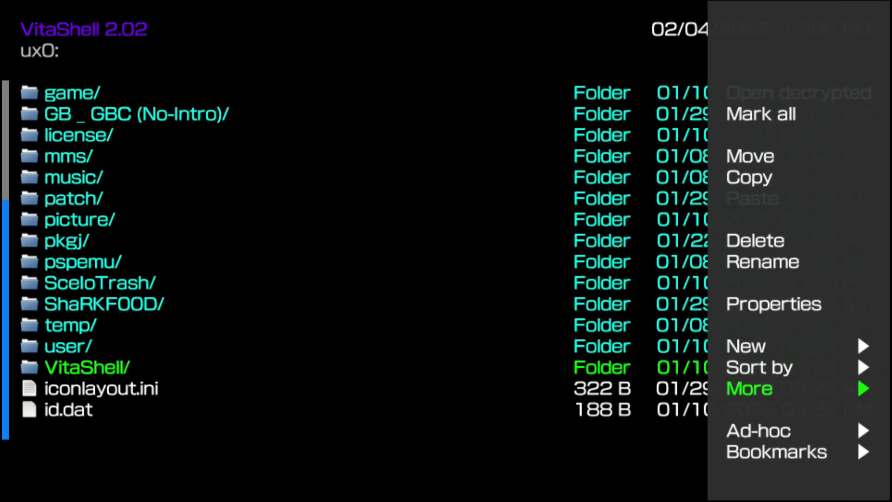
key(Right)
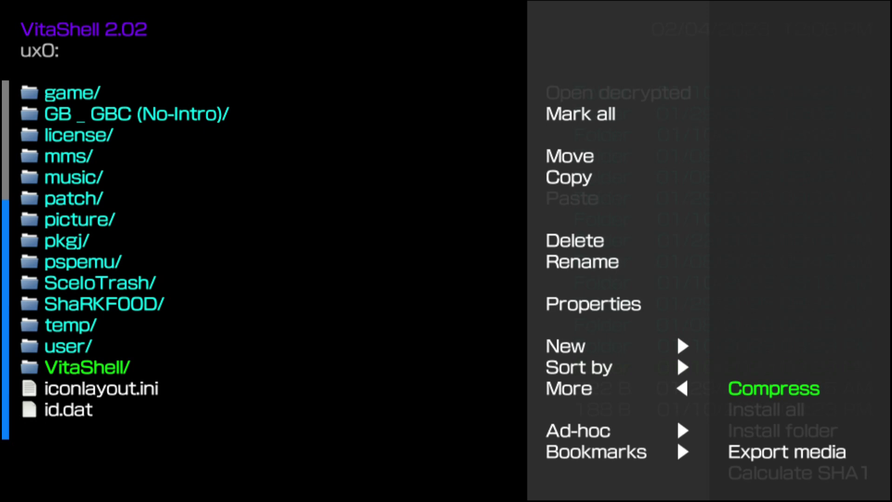
key(Down)
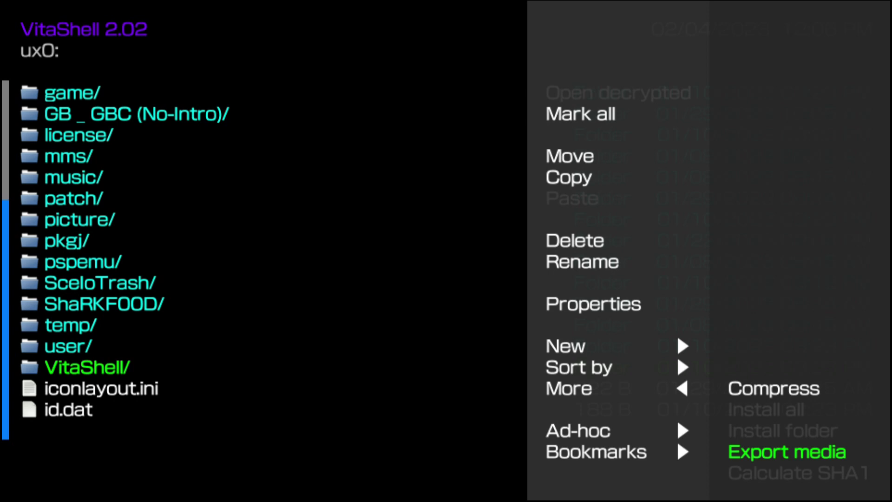
key(Up)
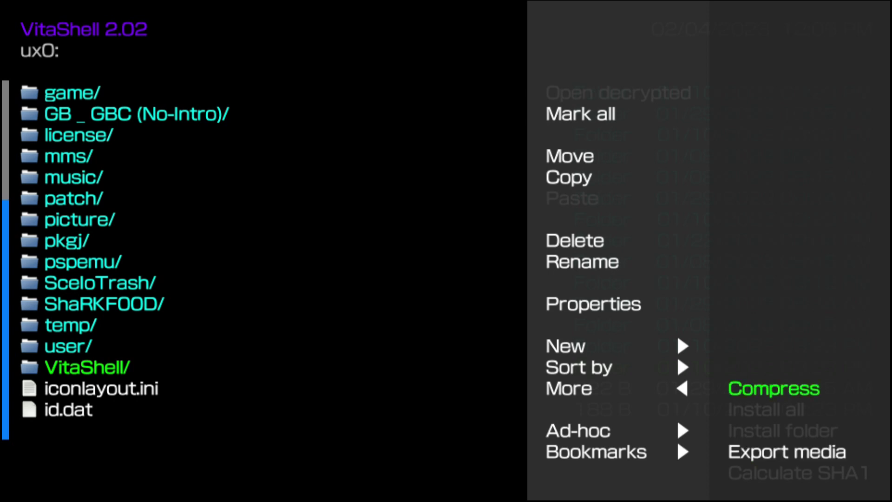
key(Left)
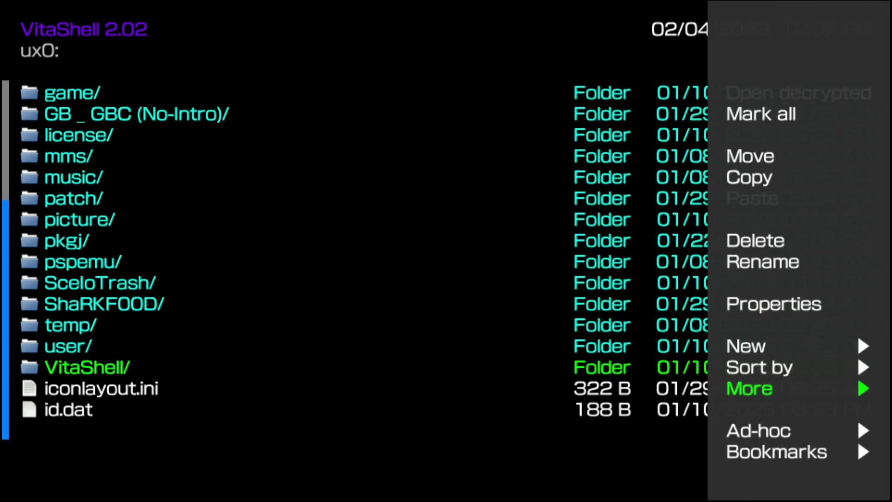
key(Down)
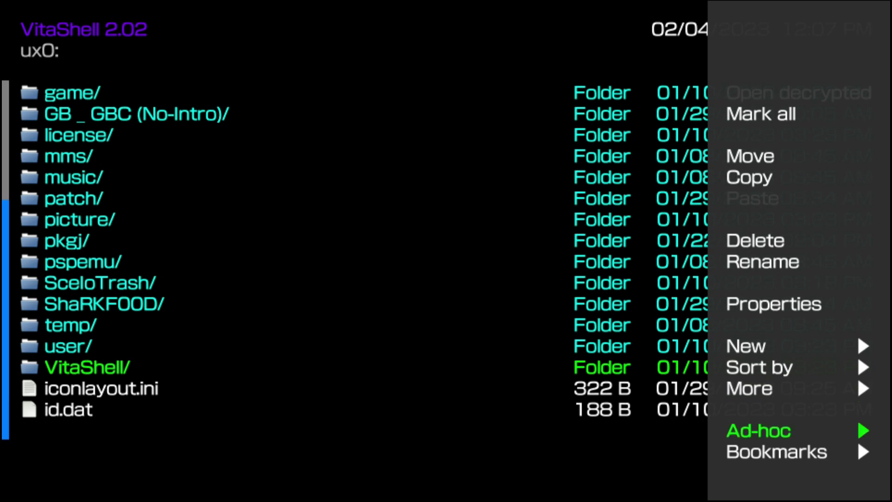
key(Right)
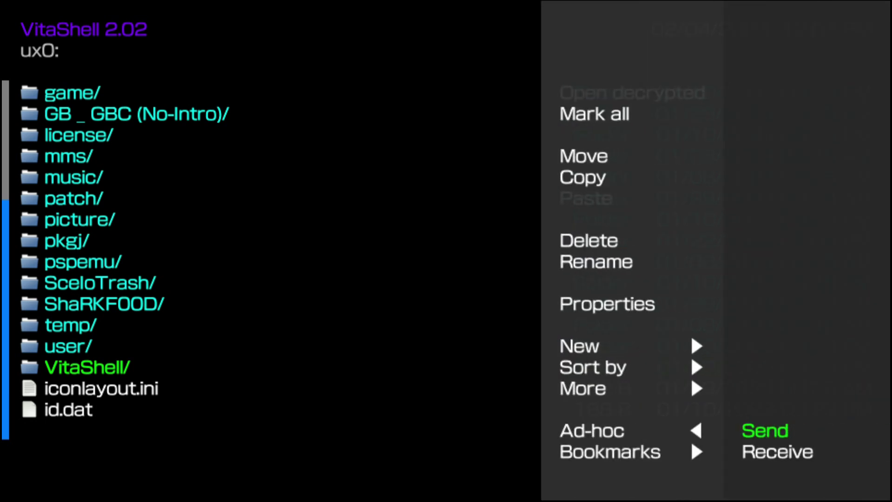
key(Down)
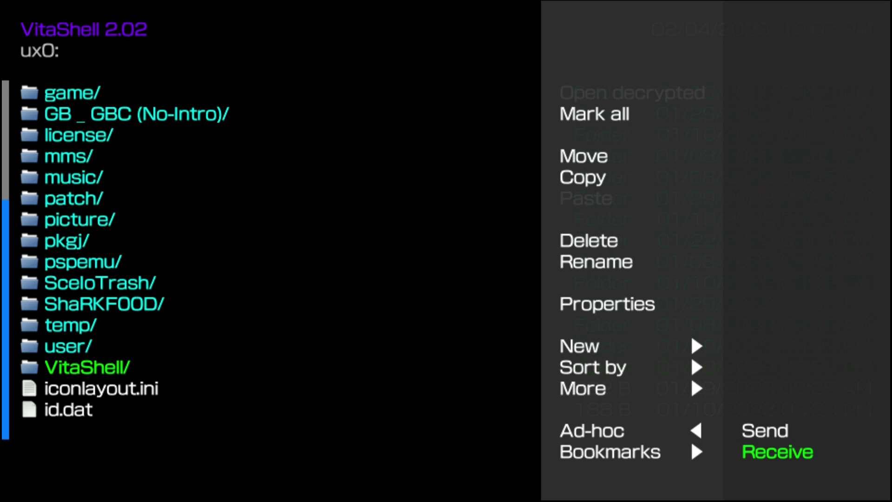
key(Up)
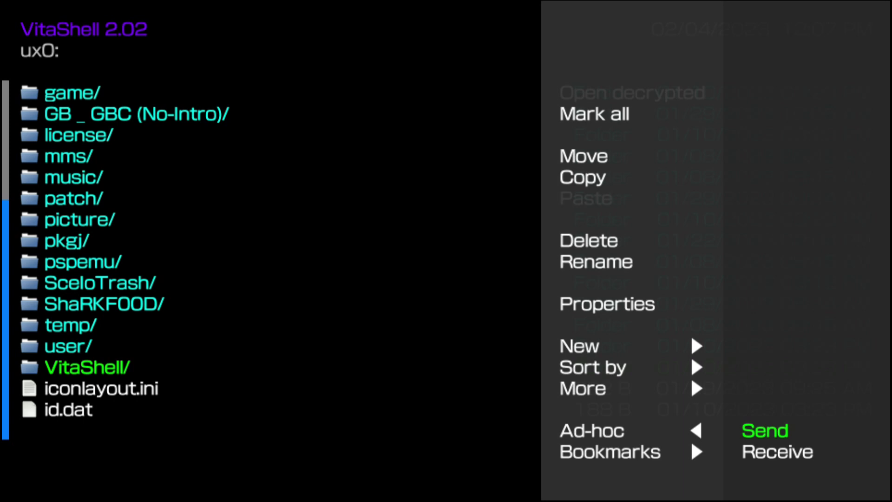
key(Left)
key(Down)
key(Right)
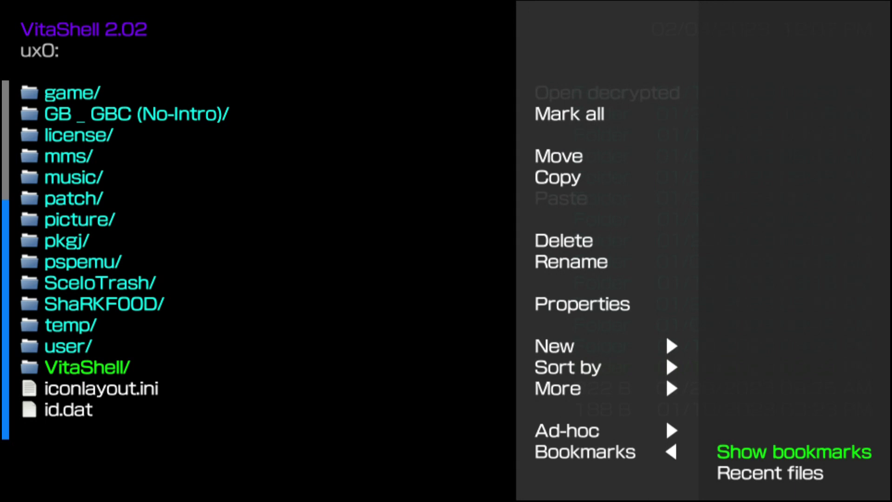
key(Down)
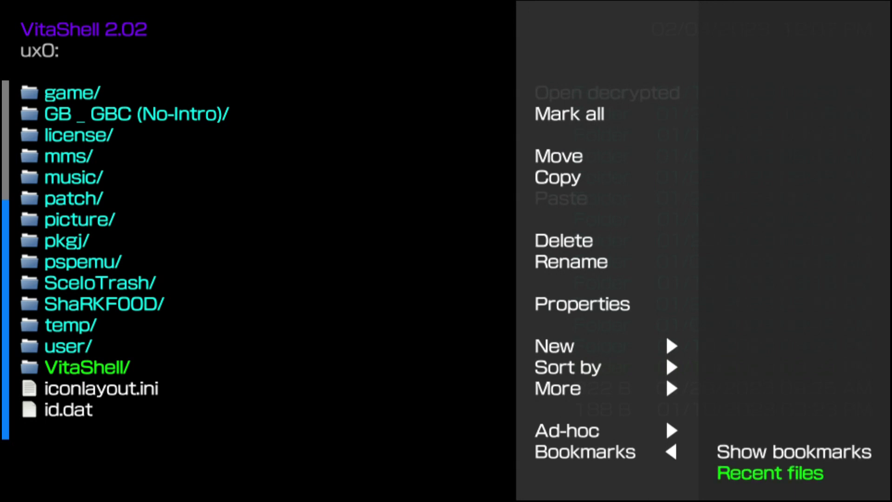
key(Left)
- Choose New > New folder and begin erasing the default 'New folder' name
key(Up)
key(Up)
key(Up)
key(Up)
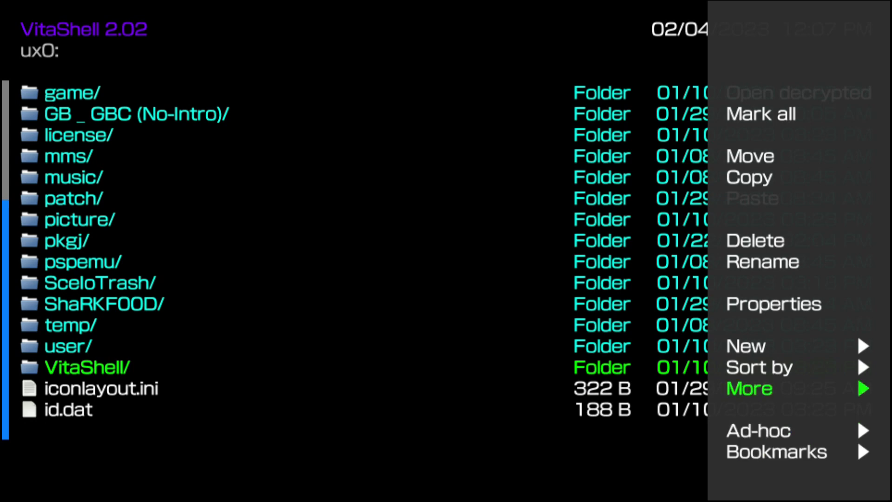
key(Right)
key(Down)
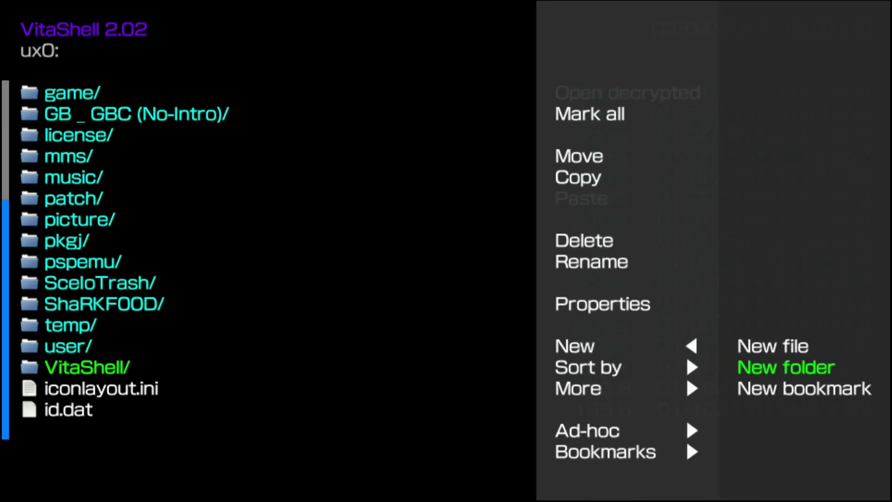
key(Return)
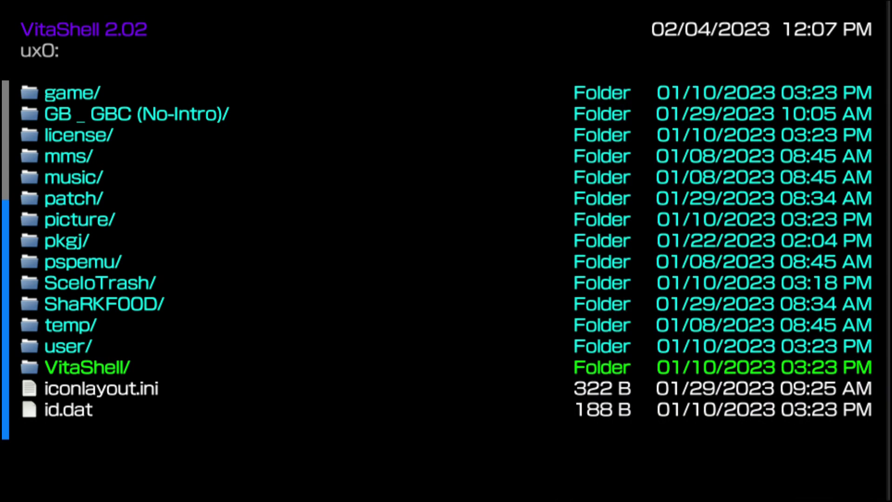
key(BackSpace)
key(BackSpace)
key(BackSpace)
key(BackSpace)
key(BackSpace)
key(BackSpace)
key(BackSpace)
key(BackSpace)
key(BackSpace)
key(BackSpace)
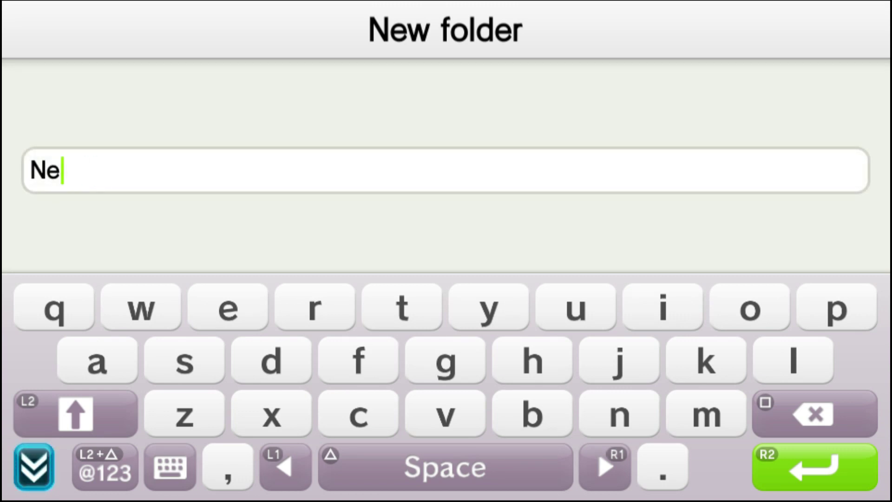
- Clear the default name and type 'GBC Roms' on the on-screen keyboard
key(Up)
key(Return)
key(Right)
key(Right)
key(Up)
key(Right)
key(Right)
key(Return)
key(Left)
key(Left)
key(Left)
key(Left)
key(Down)
key(Right)
key(shift)
key(Right)
key(Right)
key(Right)
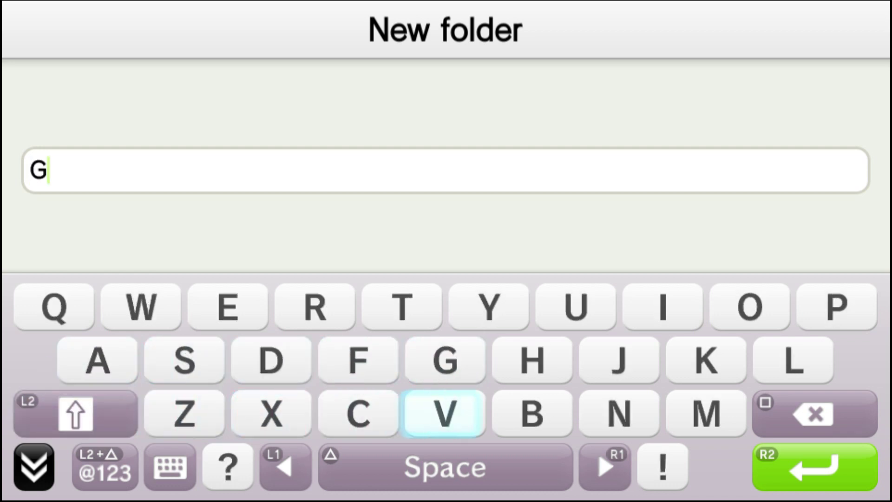
key(Right)
key(Return)
key(Left)
key(Left)
key(Return)
key(Up)
key(space)
key(Left)
key(Up)
key(shift)
key(Right)
key(Return)
key(Right)
key(Right)
key(Right)
key(Right)
key(Right)
key(Right)
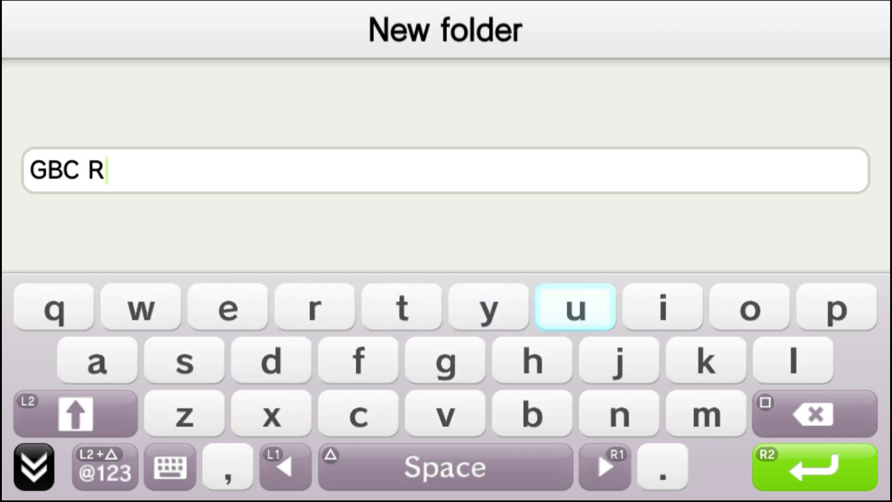
key(Left)
key(Return)
key(Left)
key(Down)
key(Down)
key(Right)
key(Return)
key(Left)
key(Left)
key(Left)
key(Left)
key(Left)
key(Up)
key(Left)
key(Return)
- Confirm the name, open the empty GBC Roms folder, and return to the ux0: list
key(Return)
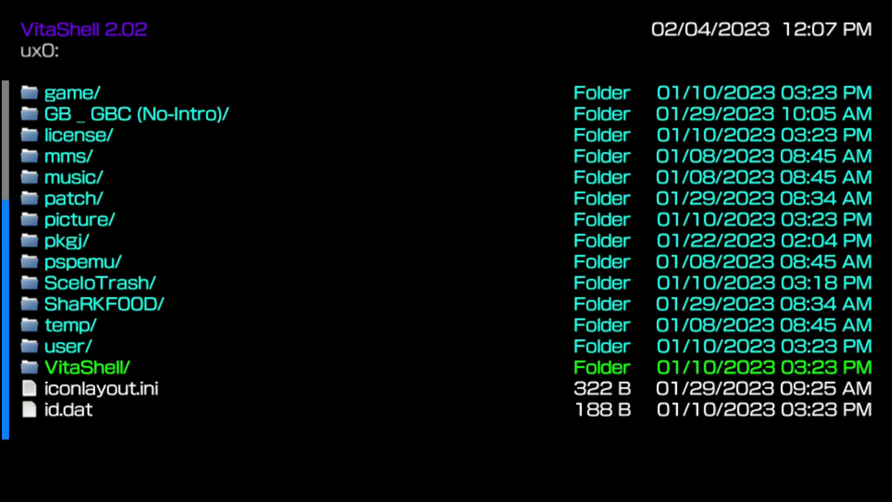
key(Up)
key(Up)
key(Down)
key(Down)
key(Return)
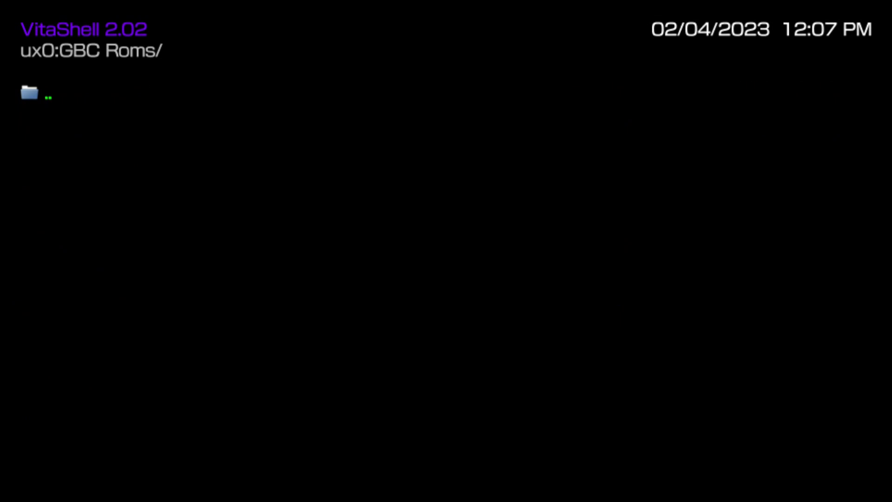
key(Return)
key(Down)
key(Down)
key(Down)
key(Down)
key(Down)
key(Up)
key(Down)
key(Down)
key(Down)
key(Down)
key(Down)
key(Down)
key(Down)
key(Down)
key(Down)
key(Down)
key(Down)
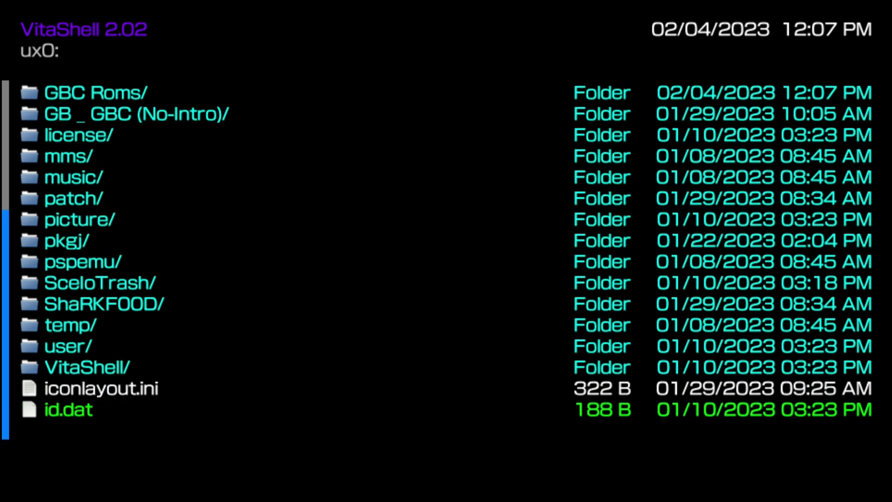
key(Up)
key(Up)
key(Up)
key(Up)
key(Up)
key(Up)
key(Up)
key(Up)
key(Up)
key(Up)
key(Up)
key(Up)
key(Up)
key(Up)
key(Up)
key(Up)
key(Up)
key(Up)
key(Up)
key(Up)
key(Up)
key(Up)
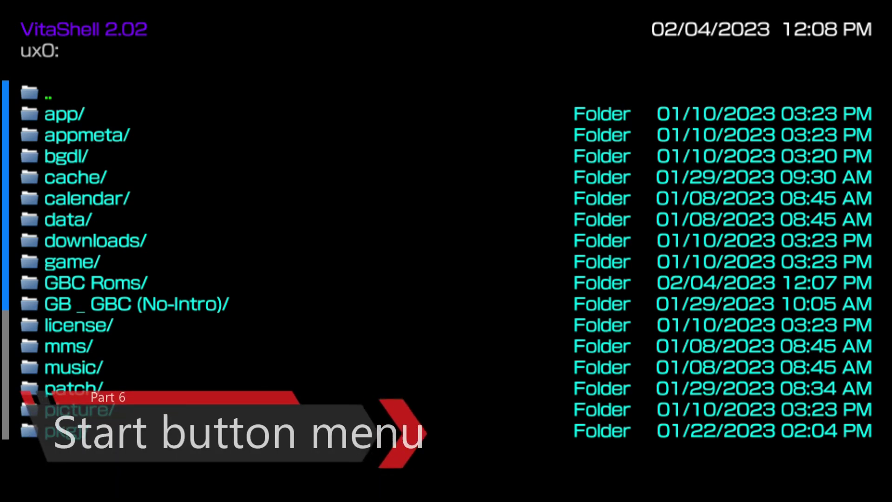
- Open and close Main settings, go up to the storage device list, and reopen settings
key(Return)
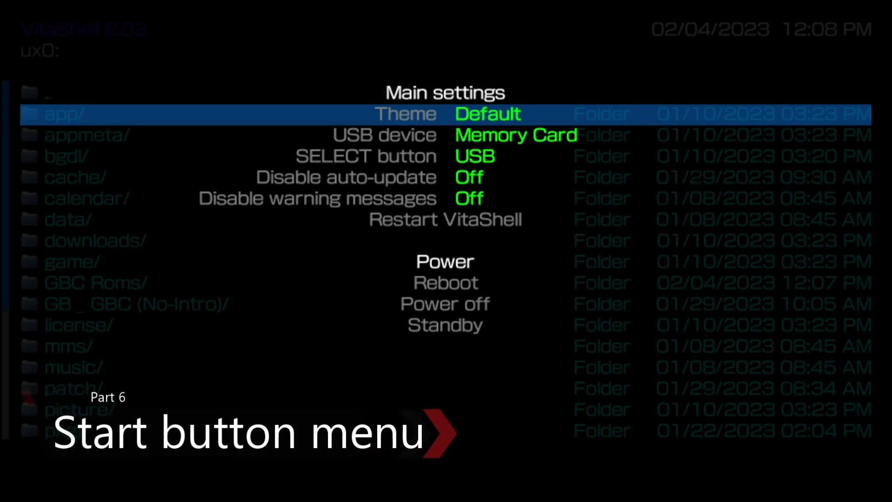
key(Escape)
key(BackSpace)
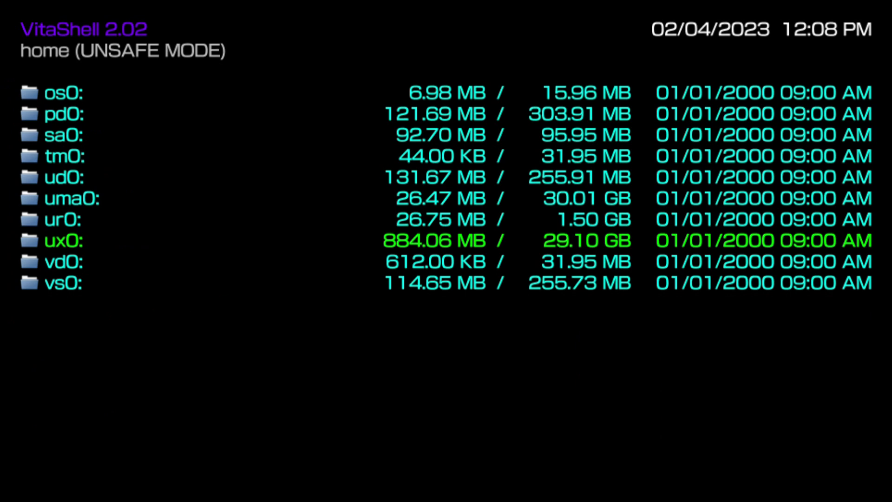
key(Escape)
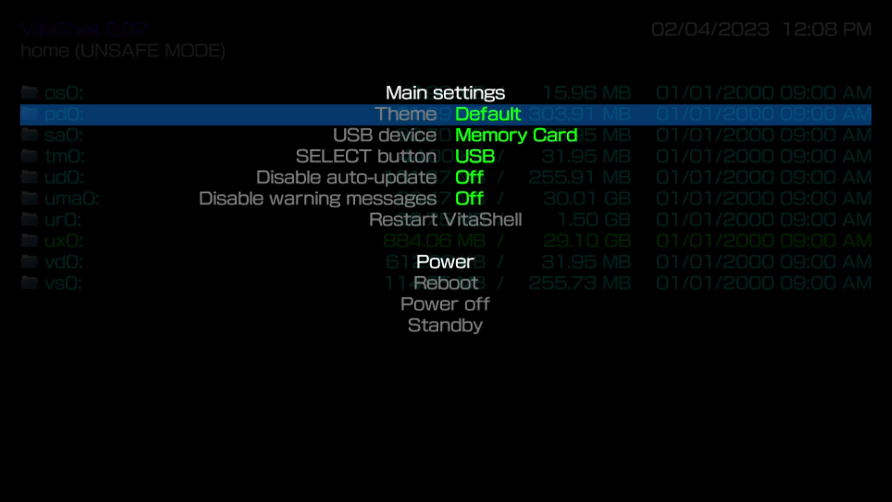
- Toggle Theme between Electron and Default several times, leaving it on Default
key(Right)
key(Left)
key(Right)
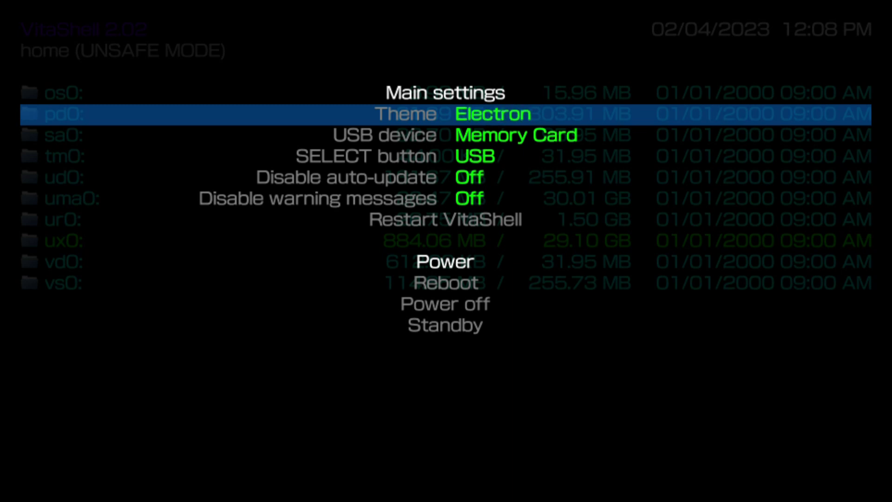
key(Left)
key(Right)
key(Left)
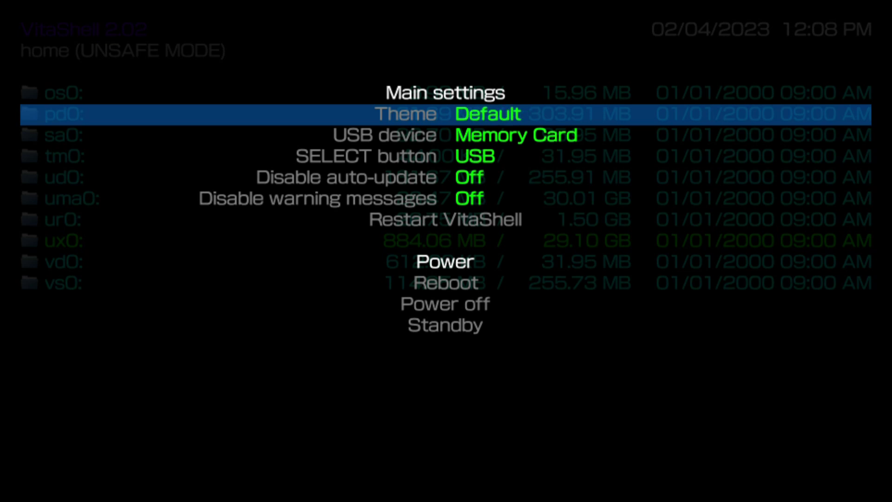
key(Right)
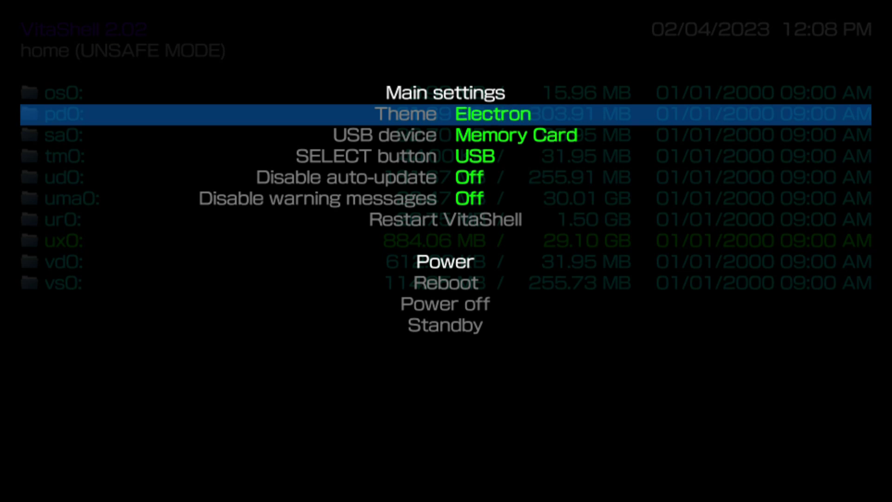
key(Left)
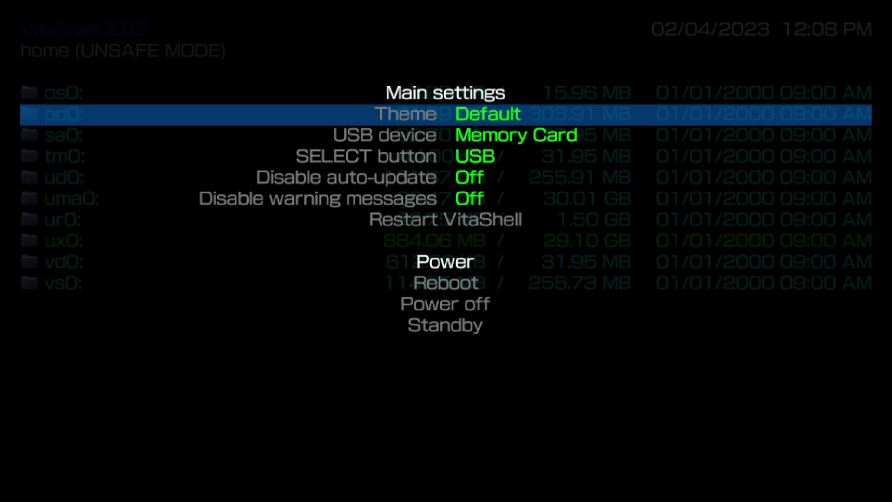
key(Down)
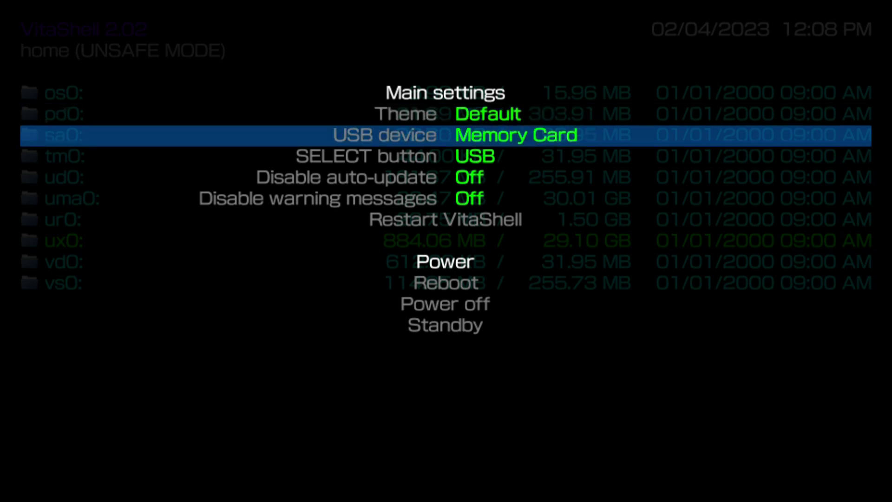
key(Right)
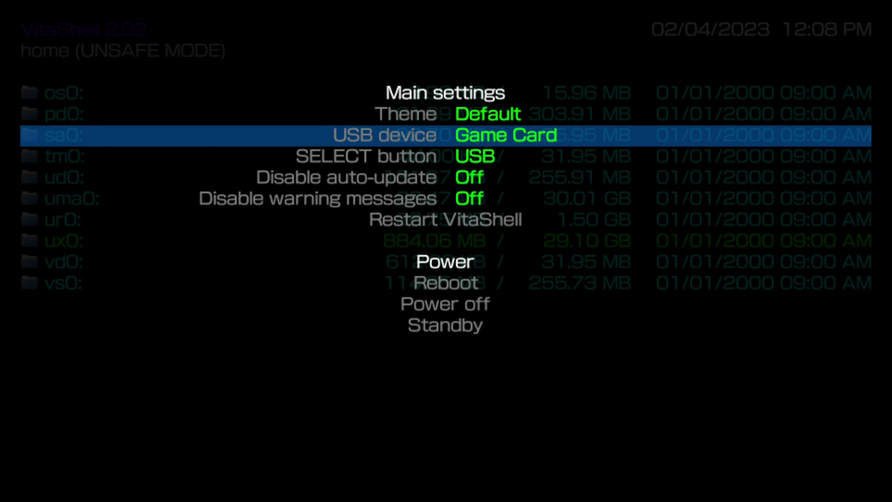
key(Right)
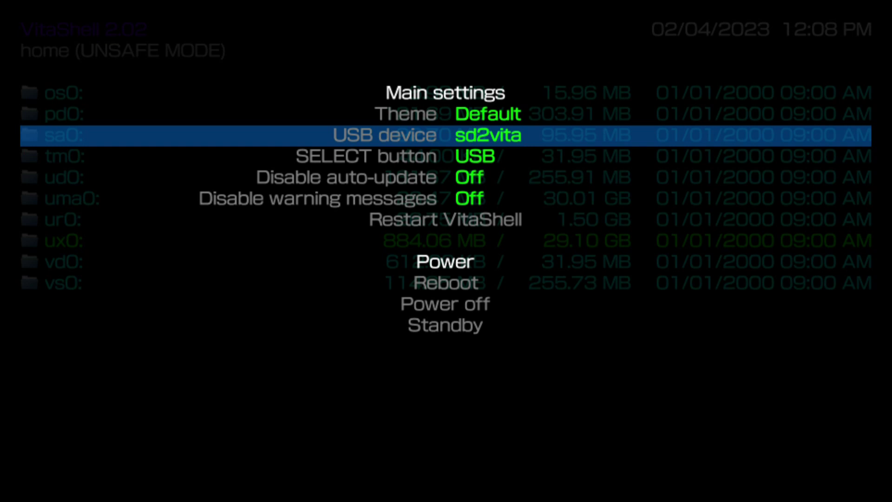
key(Right)
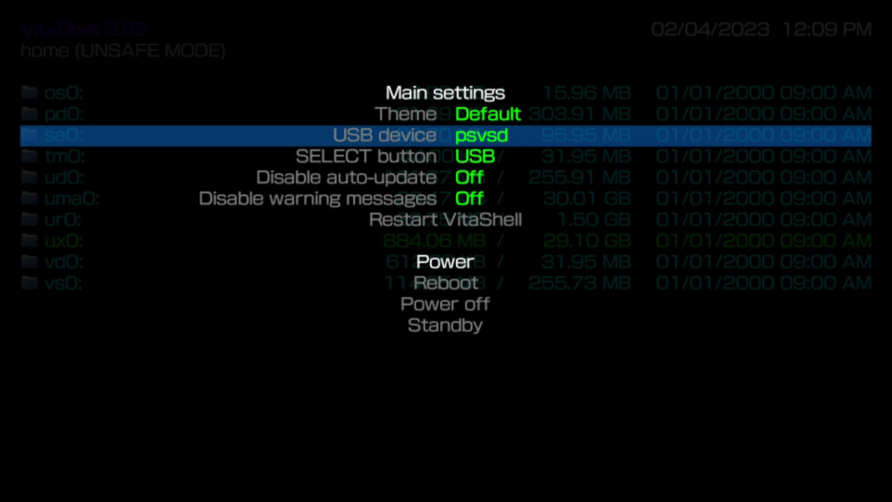
key(Right)
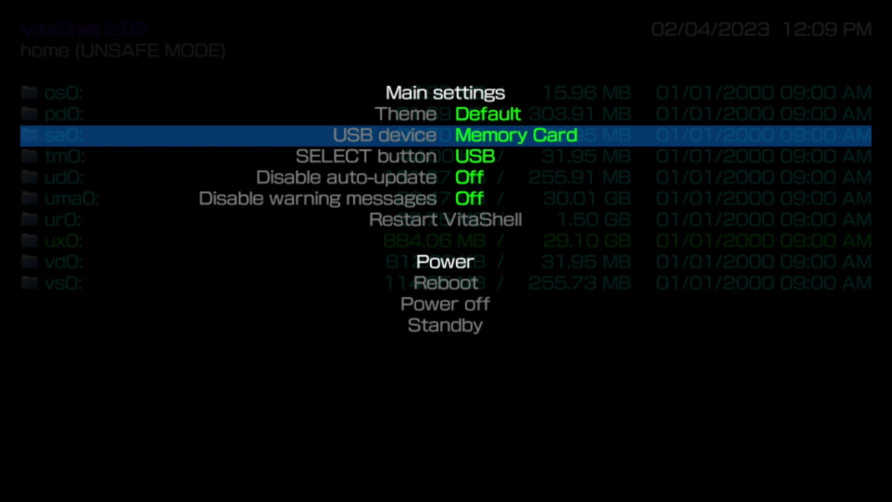
key(Down)
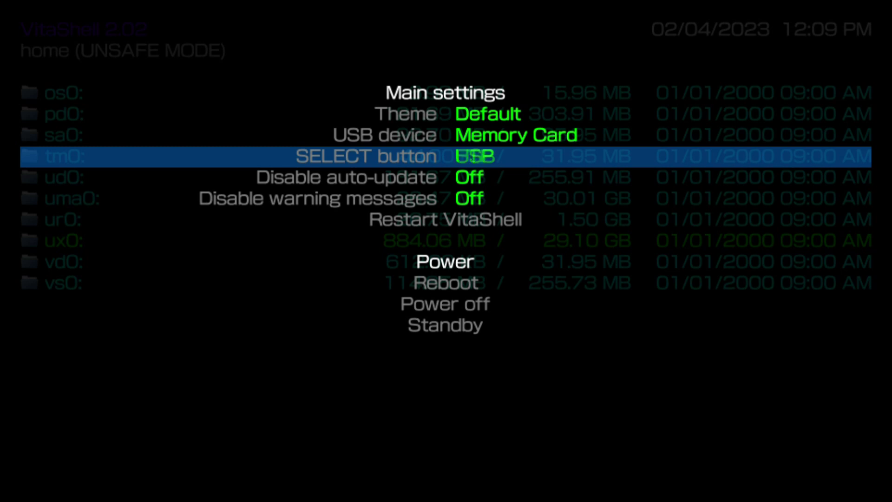
- Set the SELECT button function to FTP in Main settings
key(Return)
key(Return)
key(Return)
key(Down)
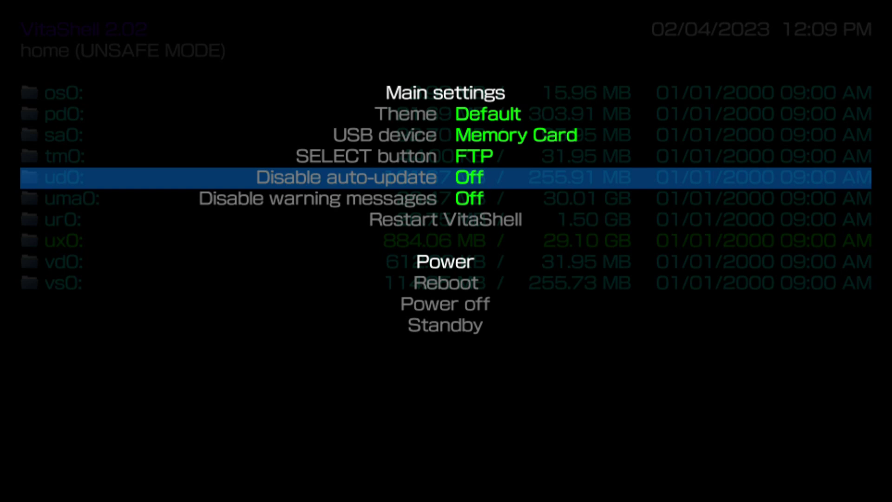
key(Down)
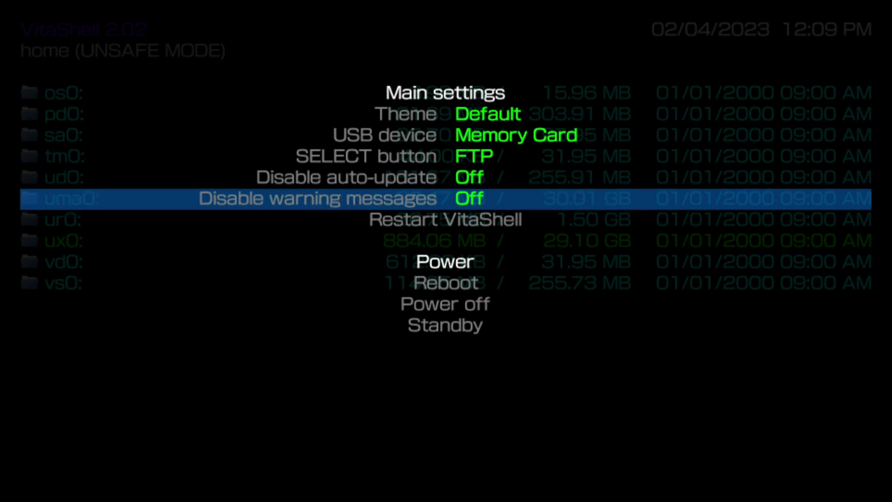
- Switch the Theme to Electron and restart VitaShell to apply it
key(Up)
key(Up)
key(Up)
key(Up)
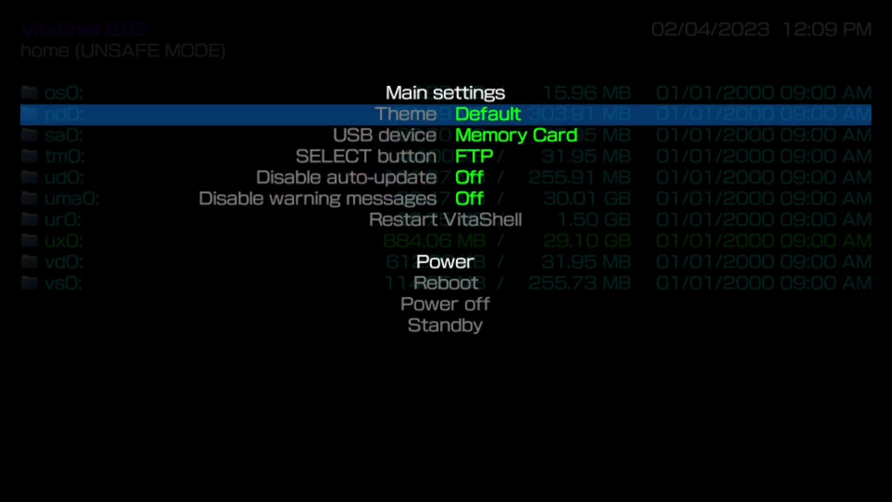
key(Return)
key(Down)
key(Down)
key(Down)
key(Down)
key(Down)
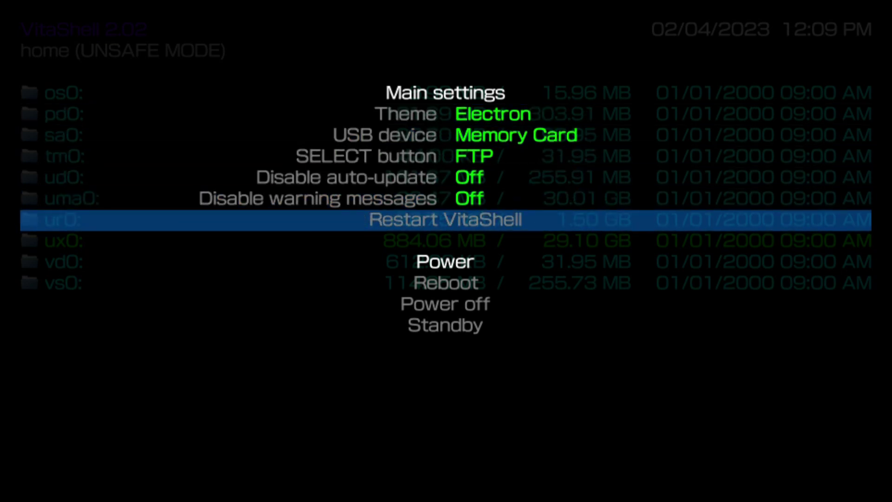
key(Return)
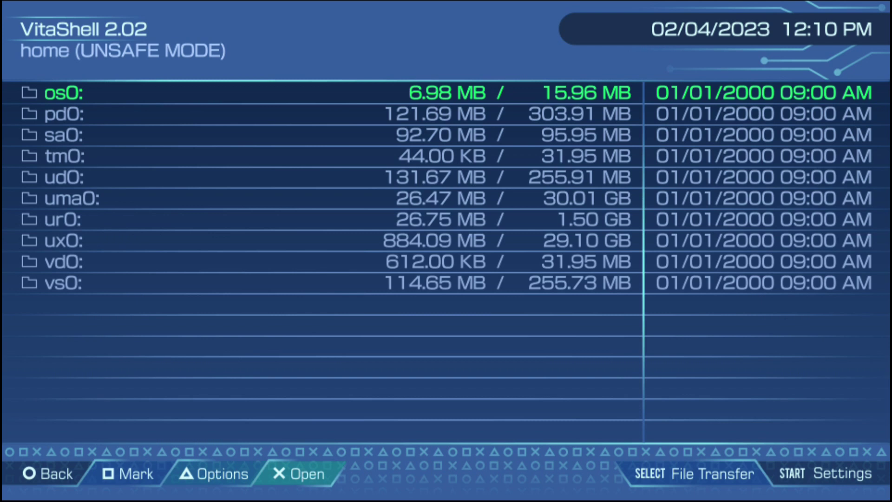
- Start the FTP server and cancel it, then restart VitaShell with Theme set to Default
key(select)
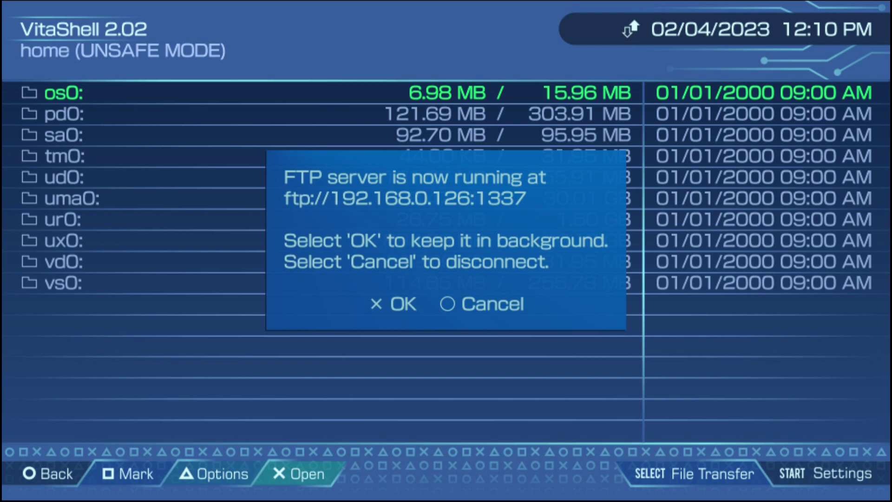
key(Escape)
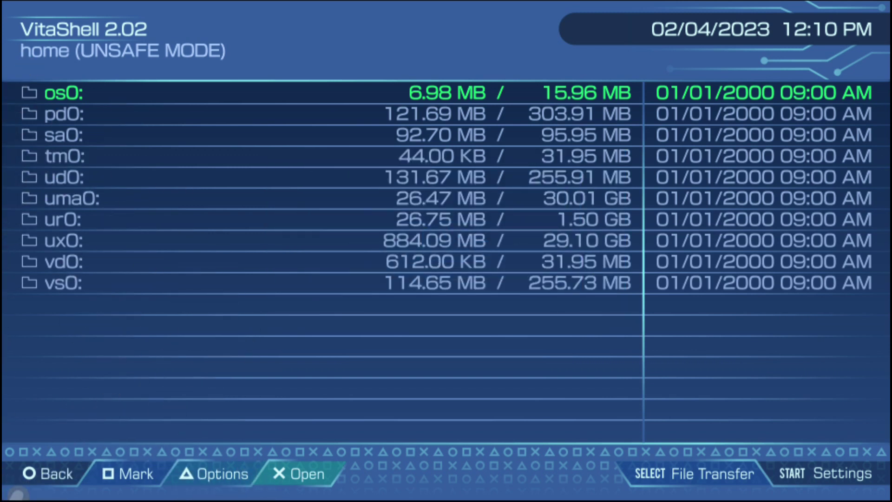
key(Return)
key(Return)
key(Down)
key(Down)
key(Down)
key(Down)
key(Down)
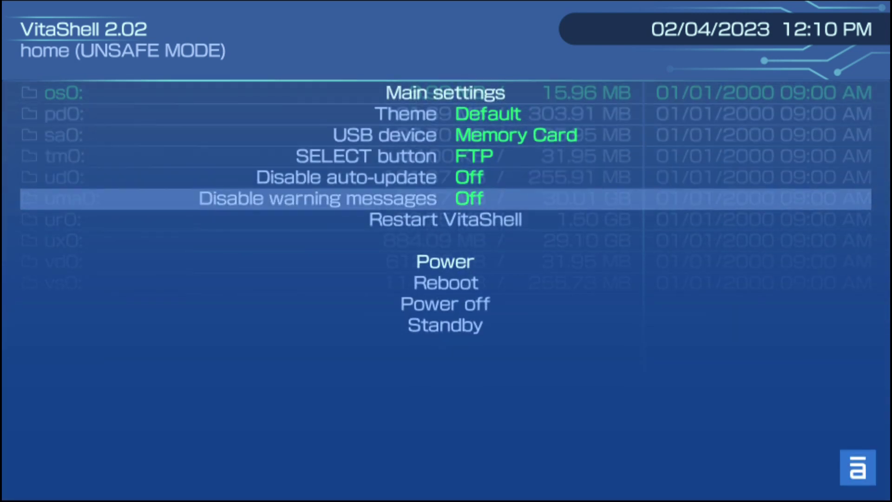
key(Return)
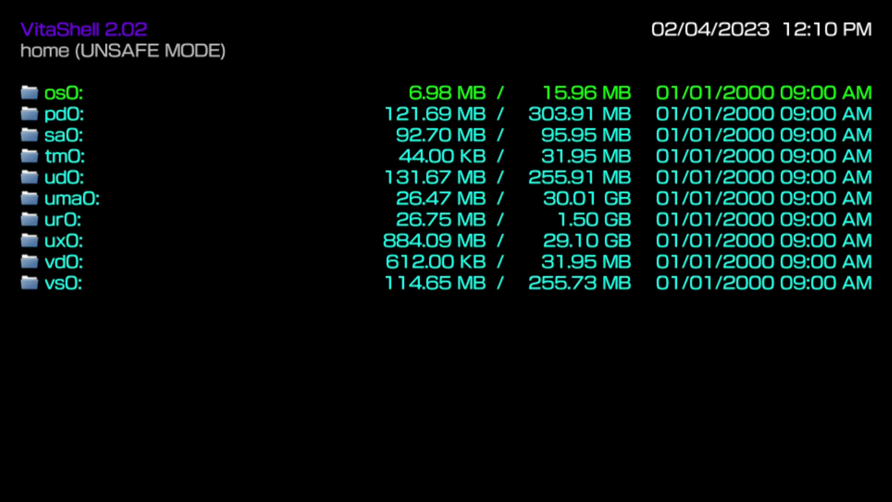
key(Down)
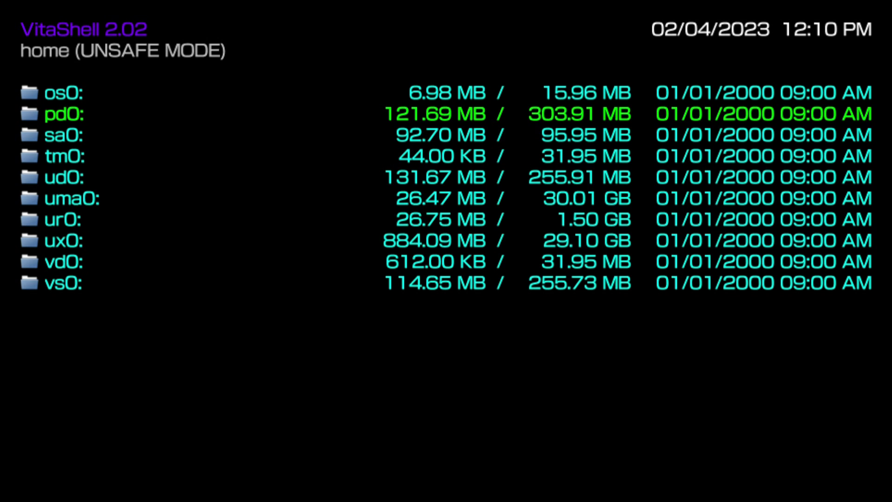
key(Down)
key(Down)
key(Down)
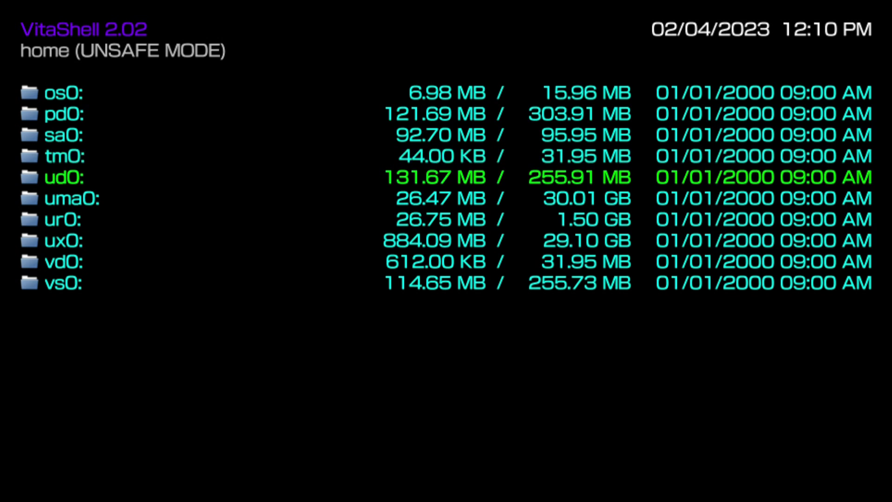
key(shift)
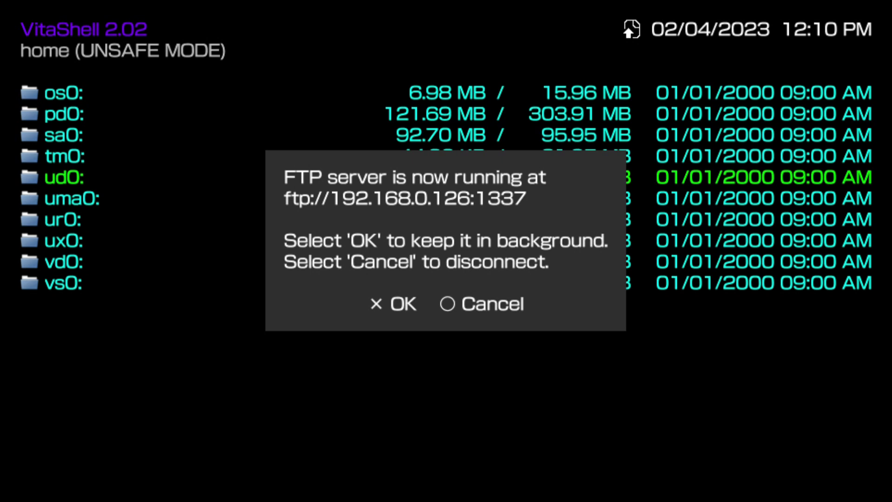
key(Escape)
key(Return)
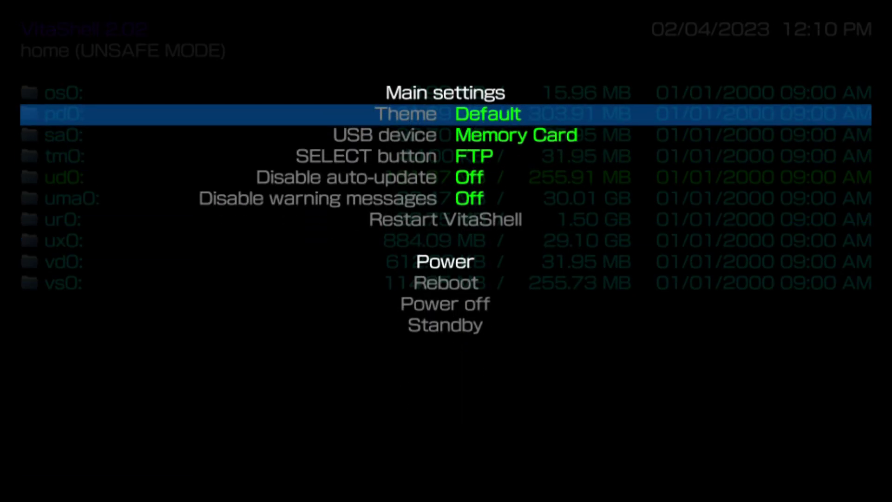
key(Down)
key(Down)
key(Return)
key(Return)
key(Down)
key(Down)
key(Down)
key(Up)
key(Up)
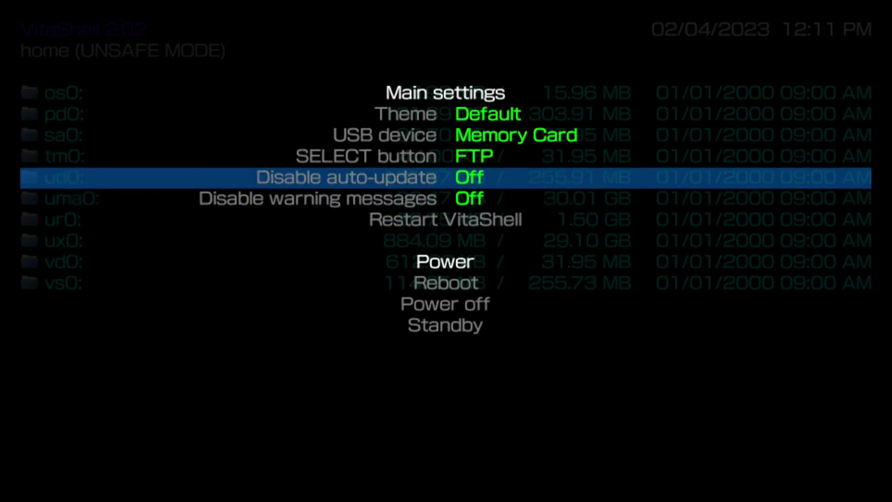
key(Up)
key(Return)
key(Down)
key(Down)
key(Down)
key(Return)
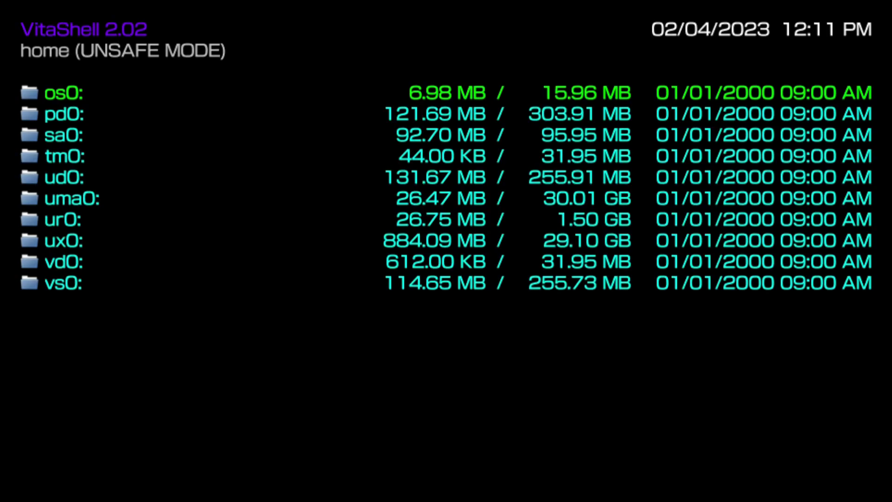
key(shift)
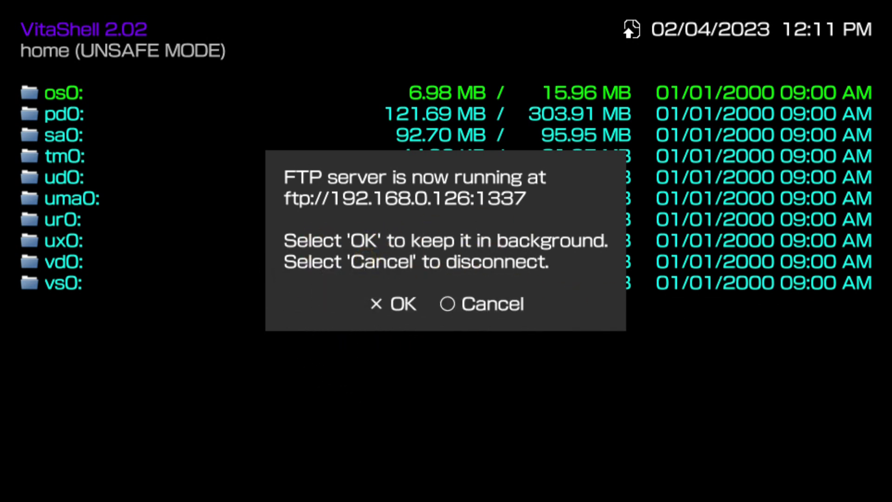
key(c)
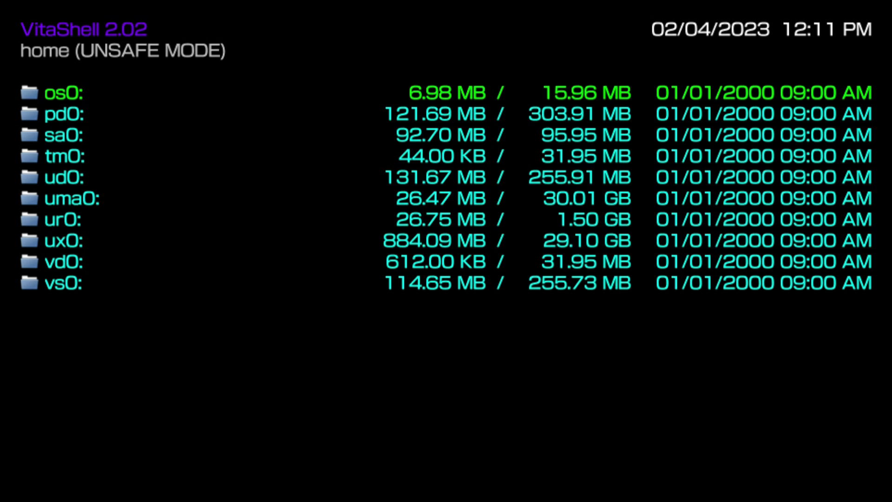
key(Down)
key(Down)
key(Down)
key(Down)
key(Down)
key(Down)
key(Down)
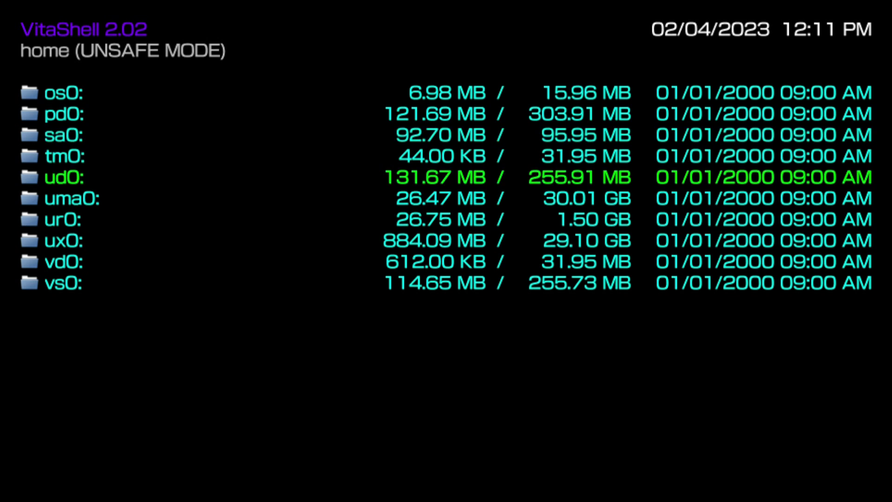
key(Up)
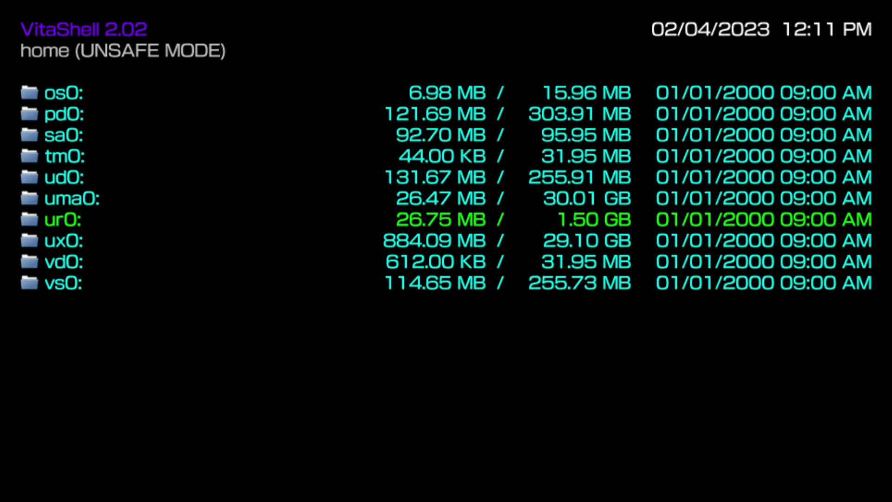
key(Down)
key(Return)
- In ux0:, view the file actions list from the app/ folder and close it again
key(Down)
key(Down)
key(Up)
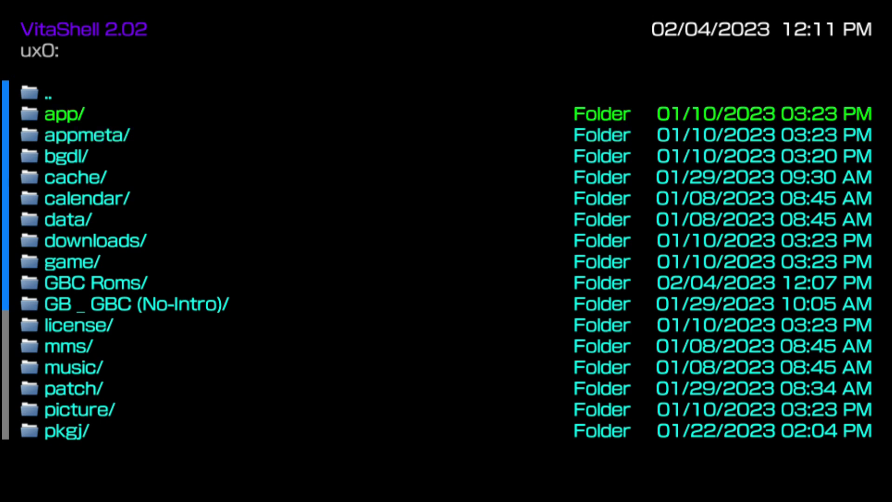
key(v)
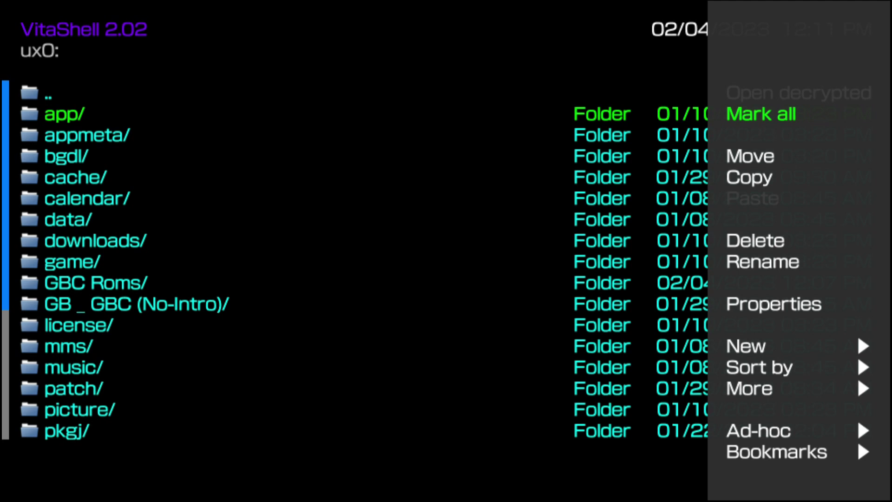
key(Down)
key(Down)
key(Down)
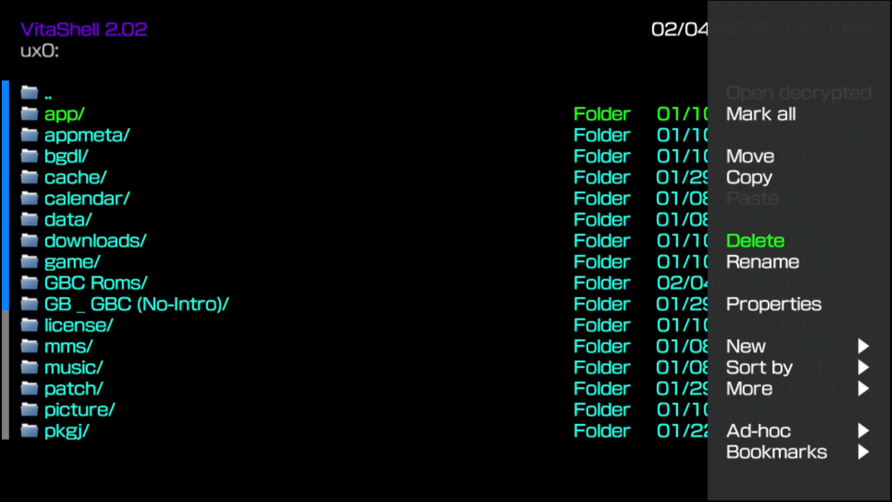
key(Down)
key(Down)
key(Down)
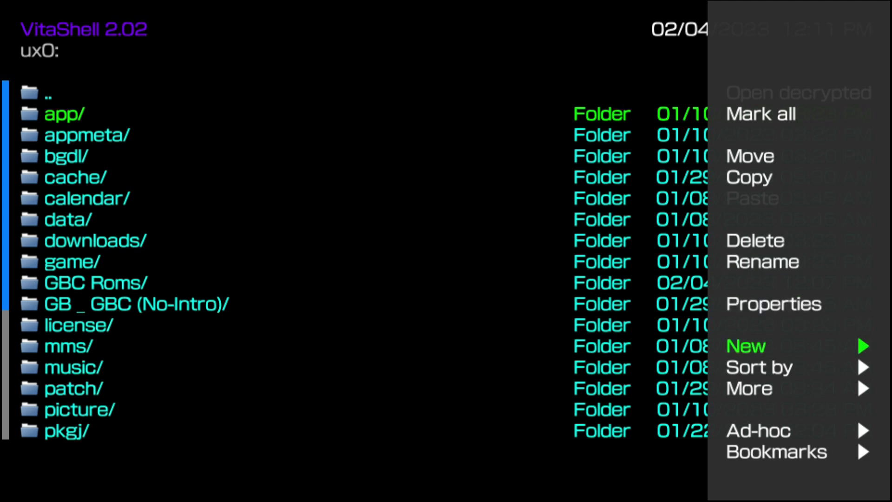
key(Down)
key(Down)
key(Down)
key(Down)
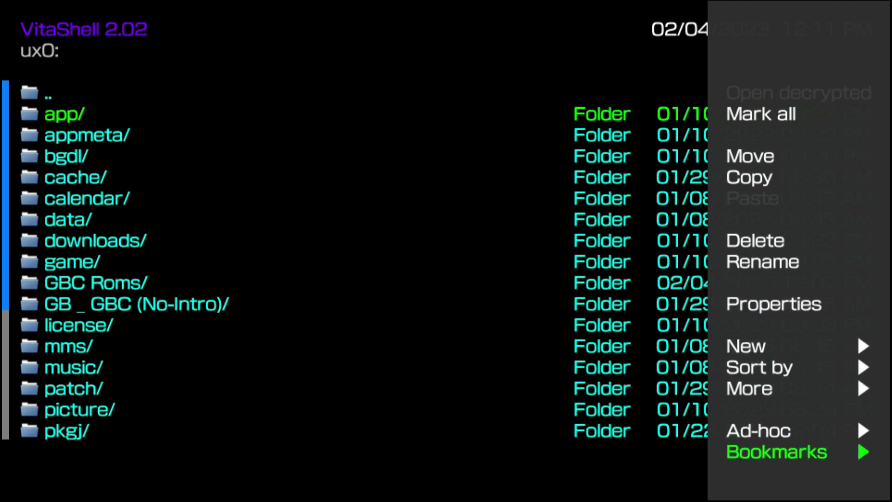
key(Escape)
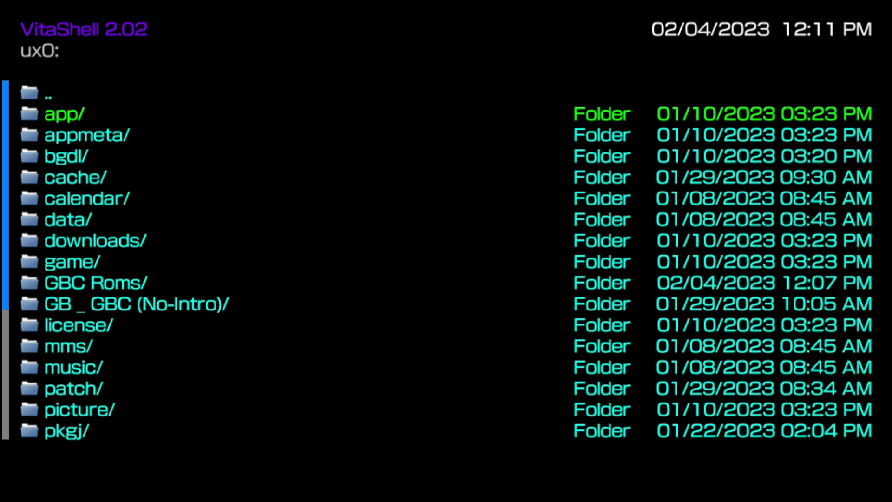
- Highlight the GBC Roms folder and bring up its file actions, moving to Delete
key(Down)
key(Down)
key(Down)
key(Down)
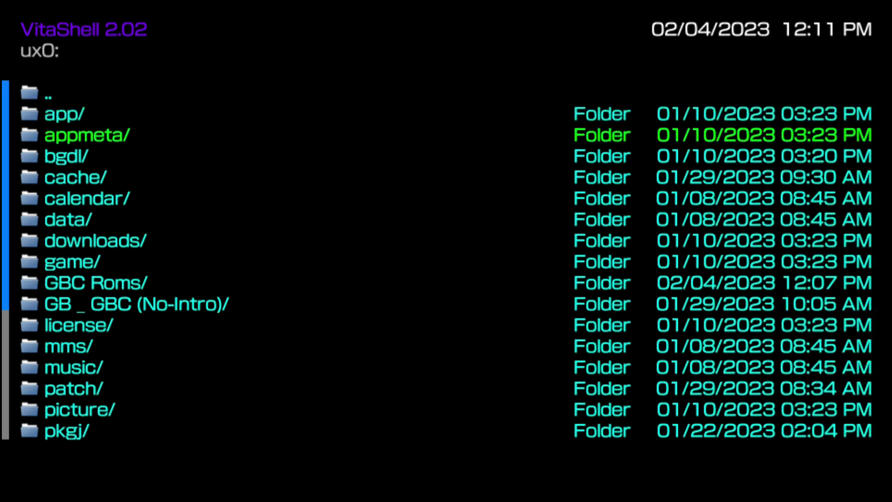
key(Down)
key(Down)
key(Down)
key(Down)
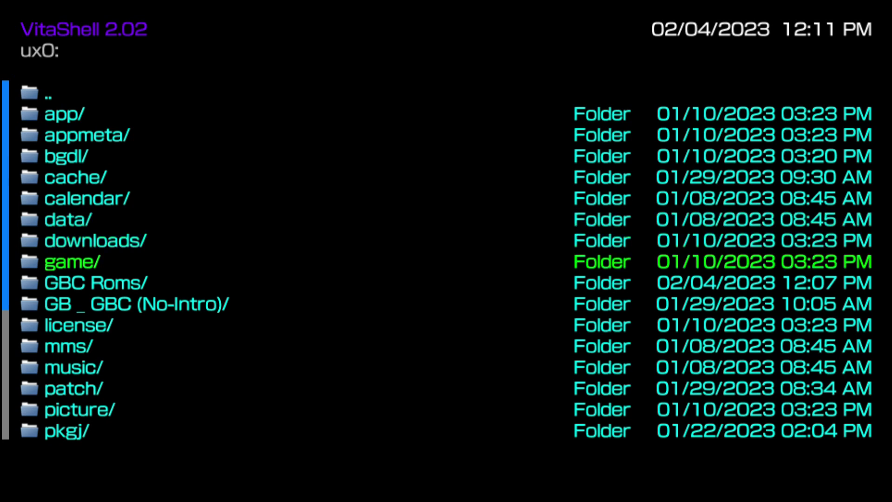
key(Menu)
key(Down)
key(Down)
key(Down)
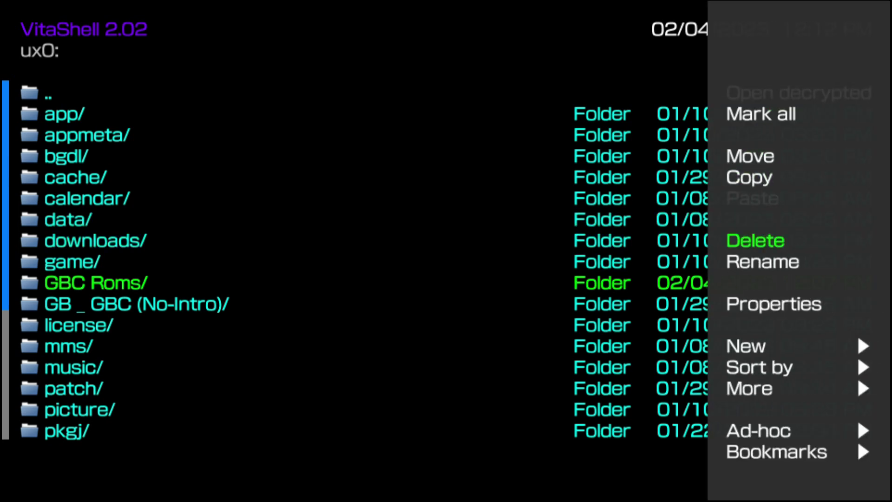
- Decline deleting GBC Roms, copy the folder instead, and go back to the drive list
key(Return)
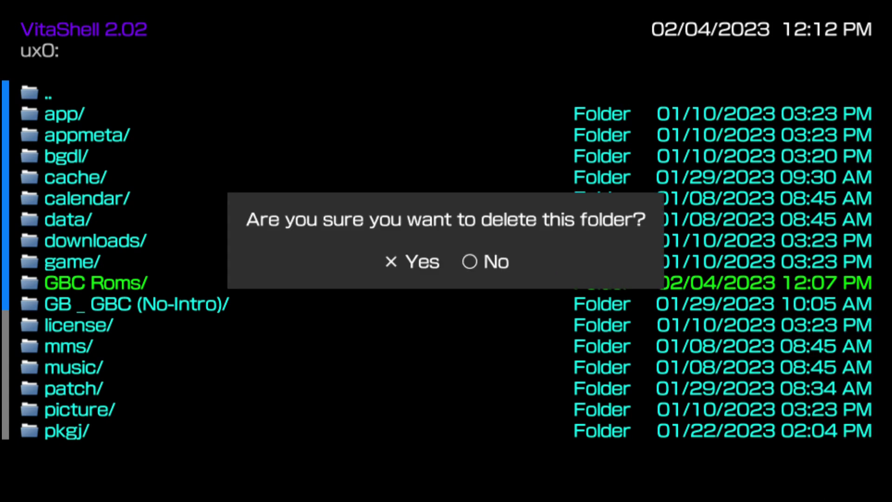
key(Escape)
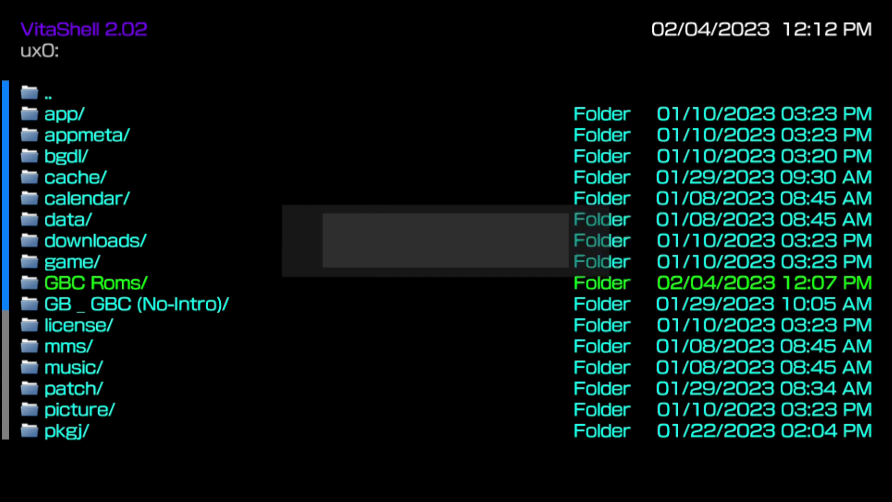
key(Menu)
key(Down)
key(Down)
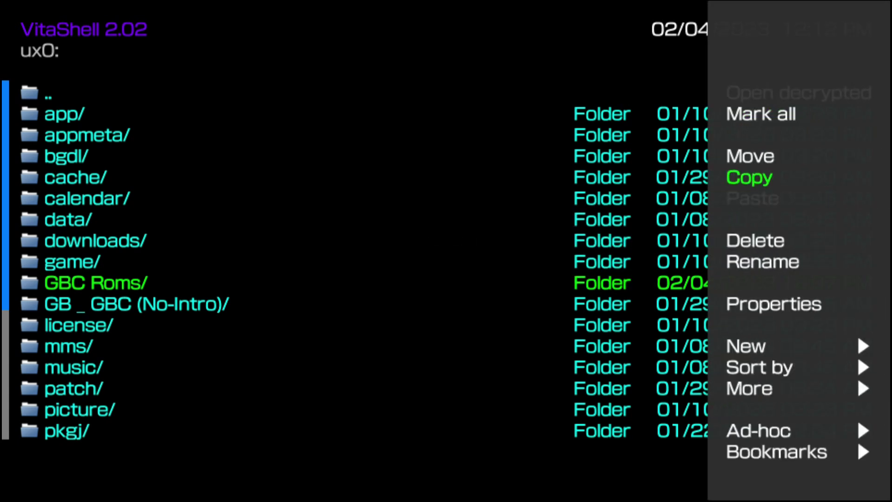
key(Return)
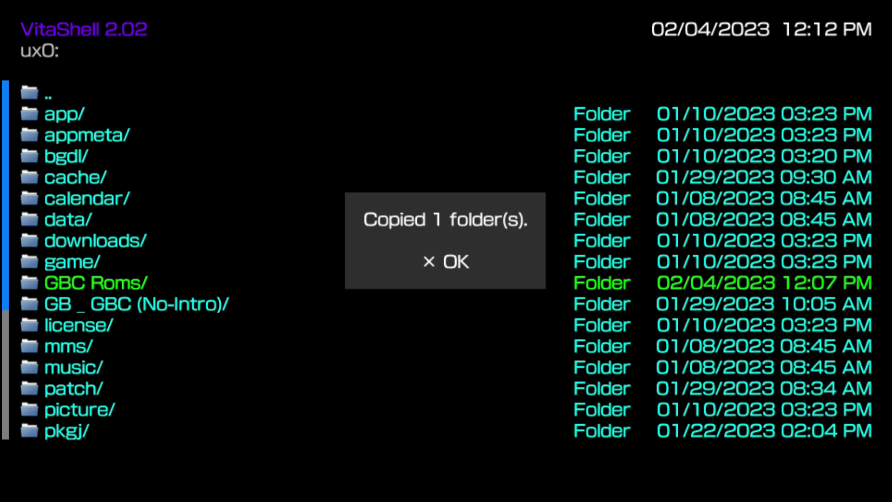
key(Return)
key(Escape)
- Open the uma0: drive and paste the copied GBC Roms folder there
key(Up)
key(Up)
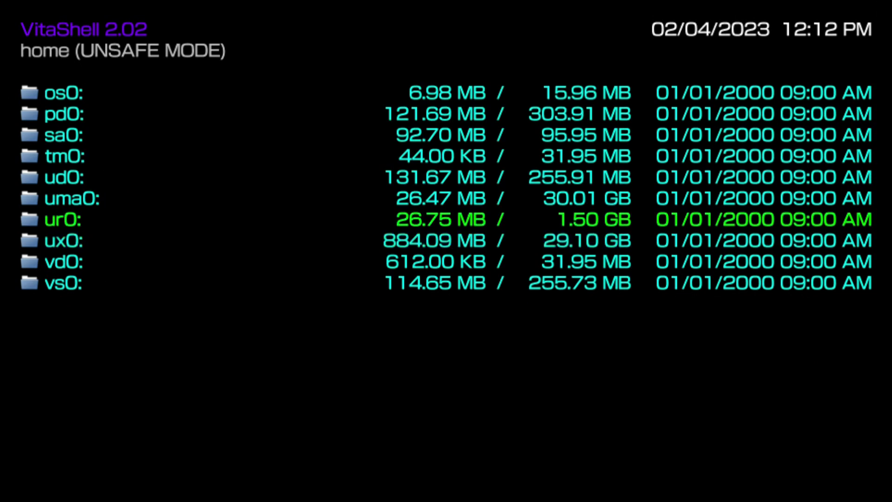
key(Return)
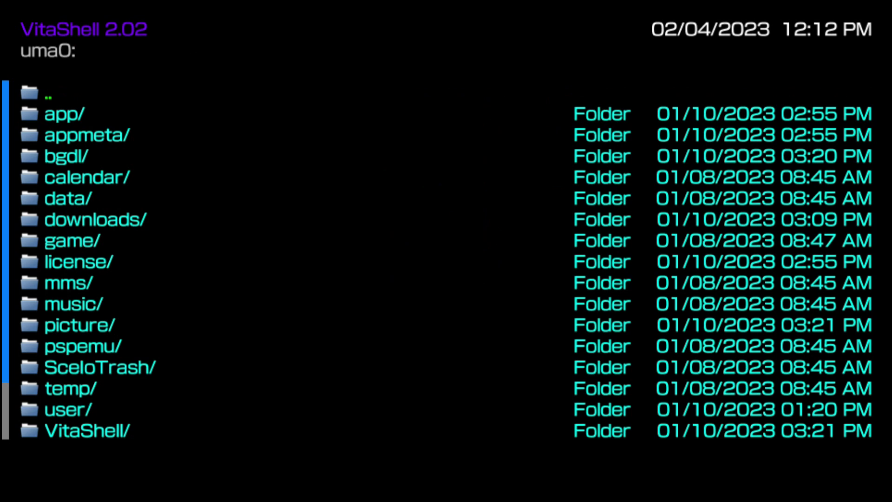
key(Down)
key(Down)
key(Down)
key(Down)
key(Down)
key(Down)
key(Down)
key(Down)
key(Down)
key(Down)
key(Down)
key(Down)
key(Down)
key(Down)
key(Down)
key(Down)
key(Down)
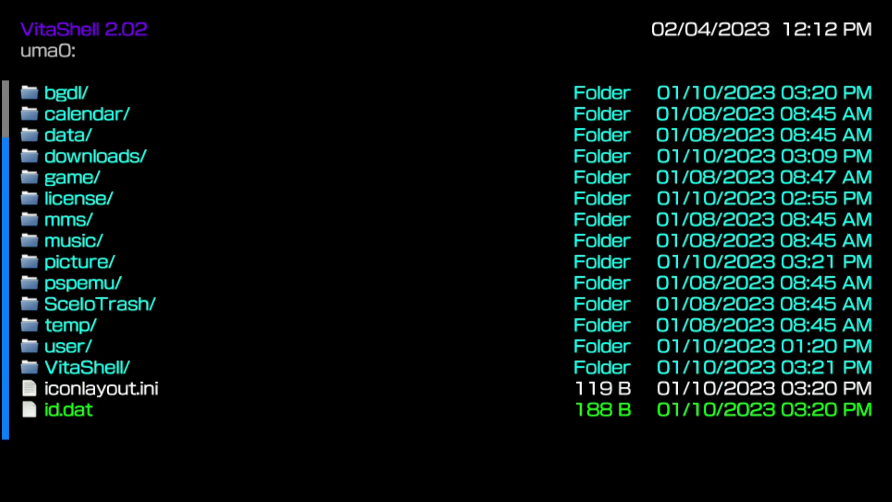
key(v)
key(Down)
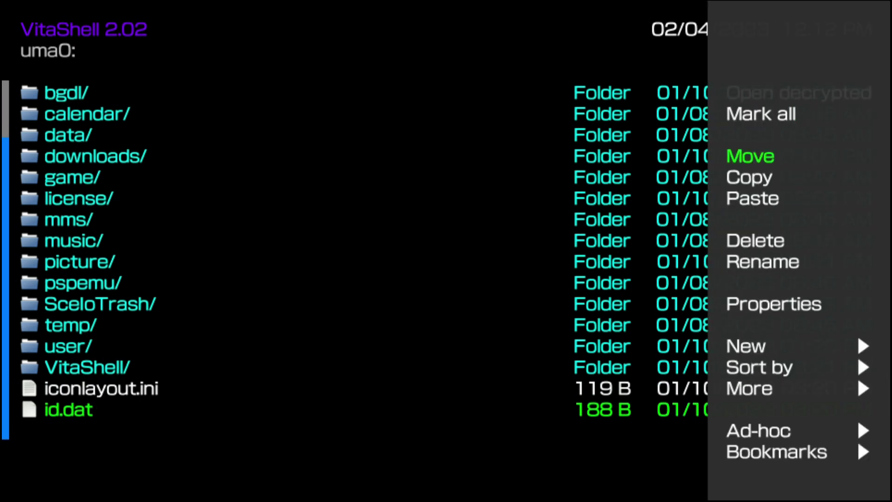
key(v)
key(Up)
key(Up)
key(v)
key(Down)
key(Down)
key(Down)
key(x)
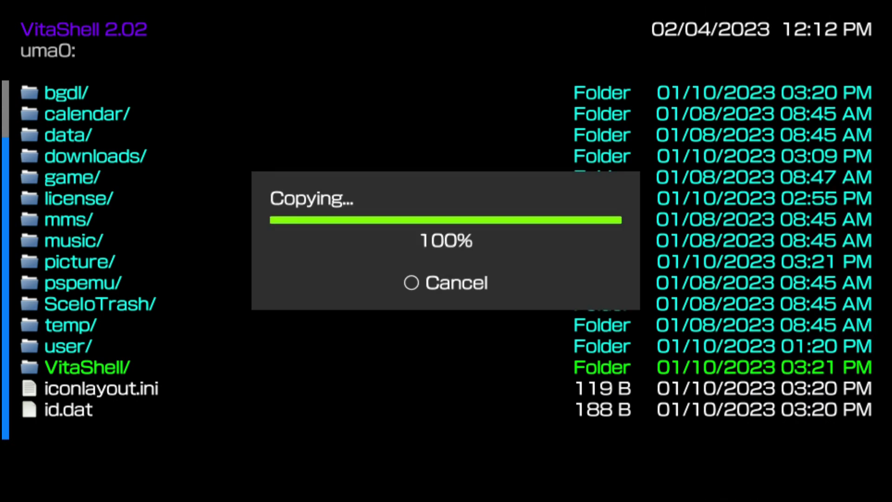
- Delete the pasted GBC Roms copy from uma0: and return to the drive list
key(Up)
key(Down)
key(Down)
key(Down)
key(Up)
key(Up)
key(v)
key(Down)
key(Down)
key(Down)
key(Down)
key(Return)
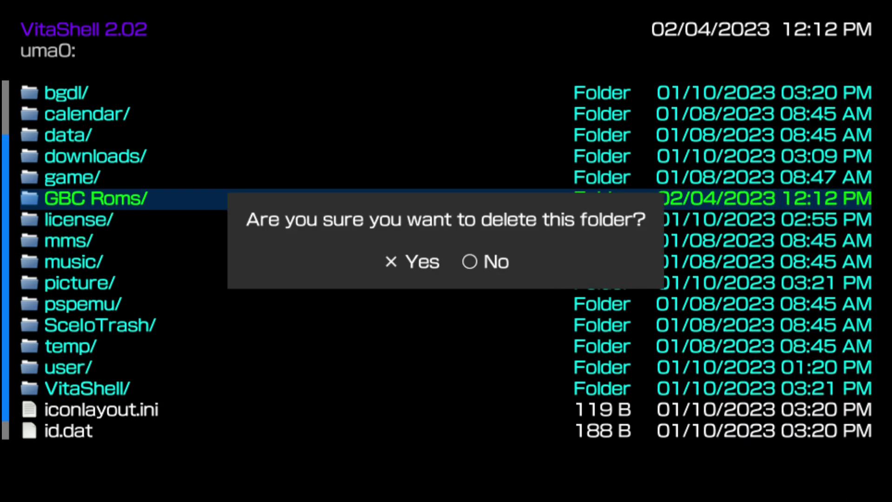
key(Return)
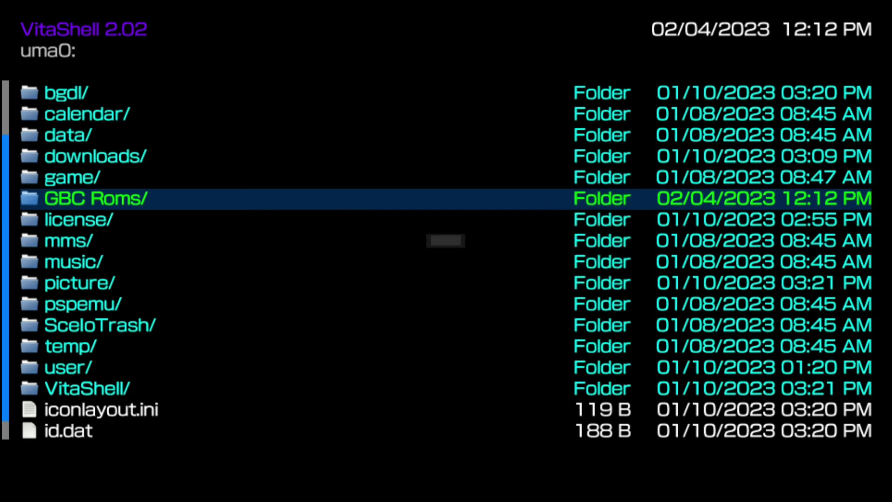
key(BackSpace)
- Delete the GBC Roms folder from the ux0: drive
key(Down)
key(Down)
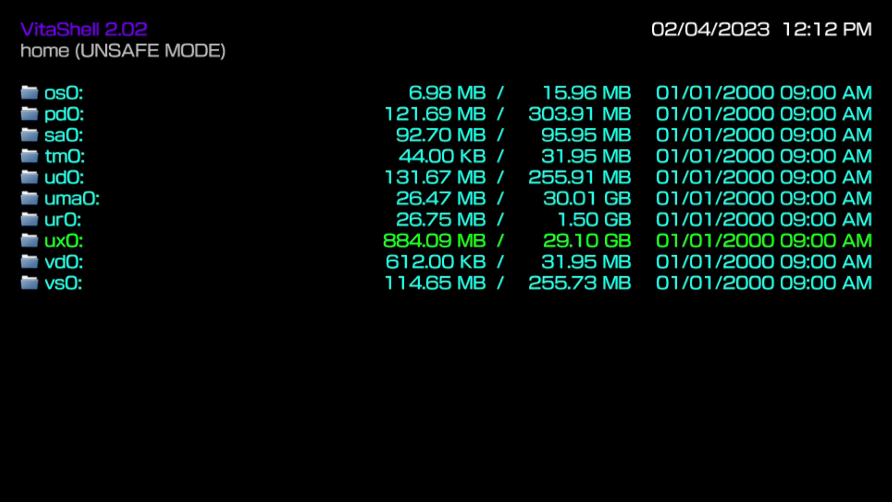
key(Return)
key(Down)
key(Down)
key(Down)
key(Down)
key(Down)
key(Down)
key(Down)
key(Down)
key(Down)
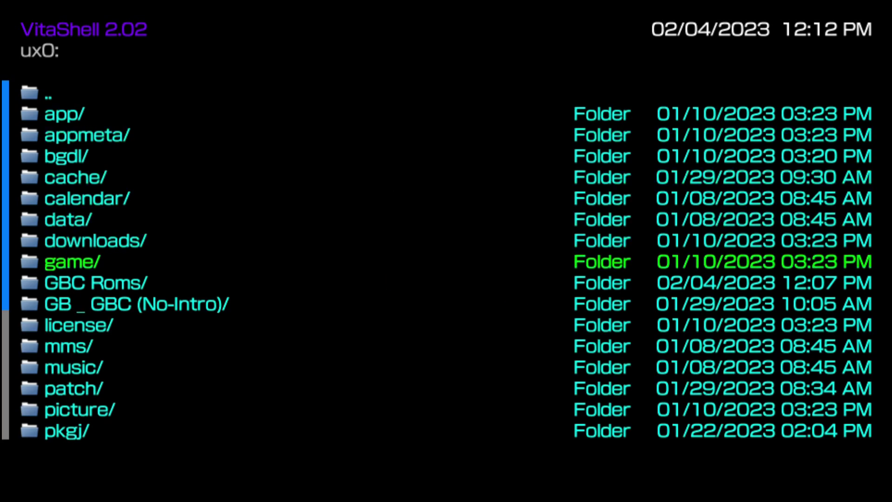
key(Menu)
key(Down)
key(Down)
key(Down)
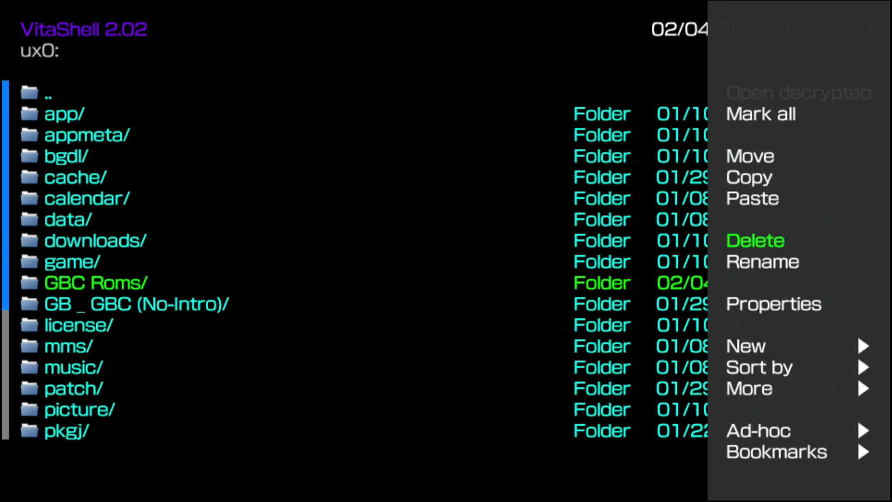
key(Return)
key(Return)
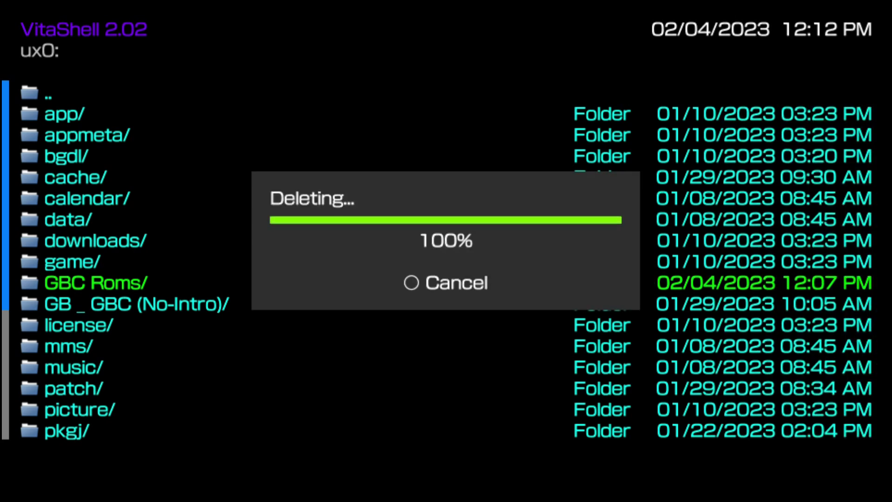
- Create a new folder in ux0: with the default name 'New folder'
key(Down)
key(Down)
key(Down)
key(Down)
key(Down)
key(Down)
key(Down)
key(Down)
key(Down)
key(Down)
key(Down)
key(Down)
key(Down)
key(Down)
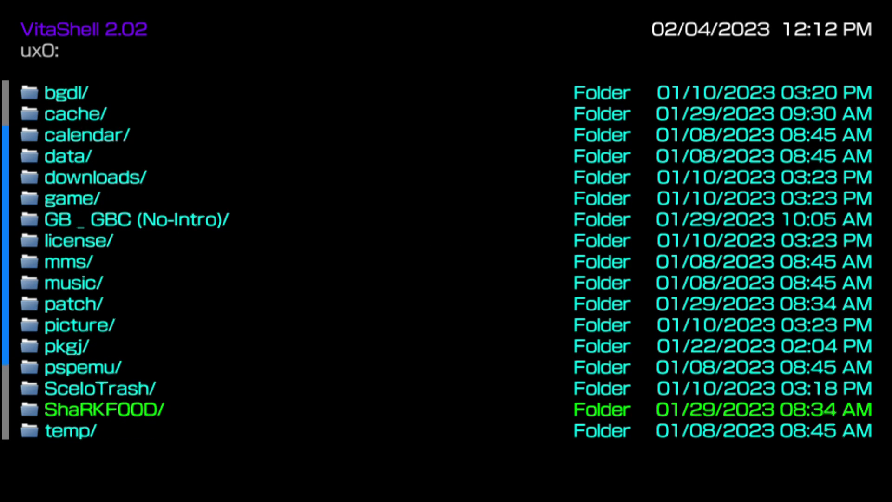
key(Menu)
key(Down)
key(Down)
key(Down)
key(Down)
key(Down)
key(Down)
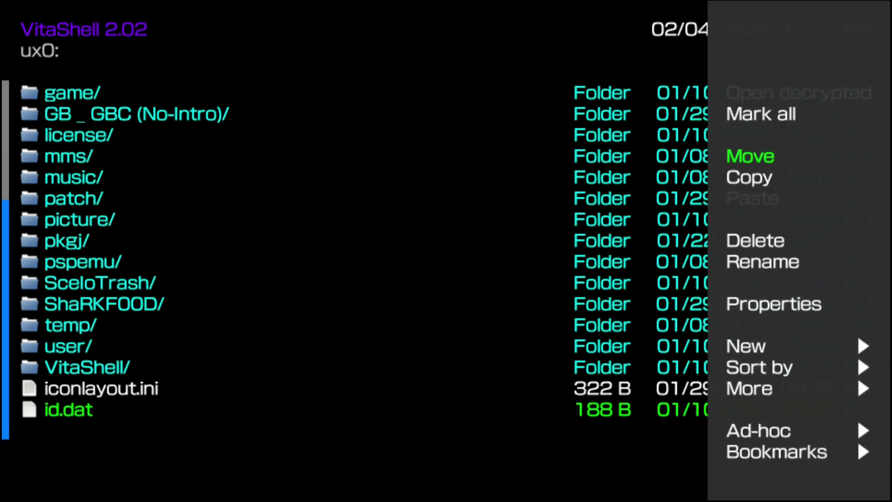
key(Right)
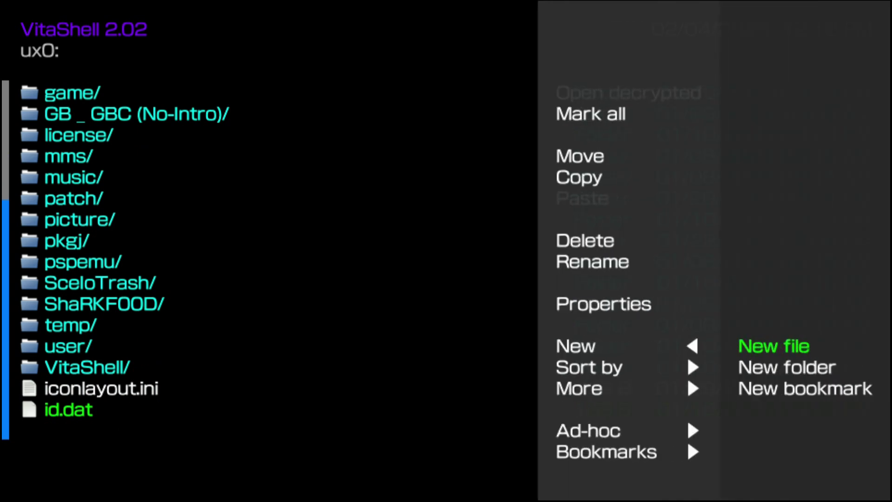
key(Down)
key(Return)
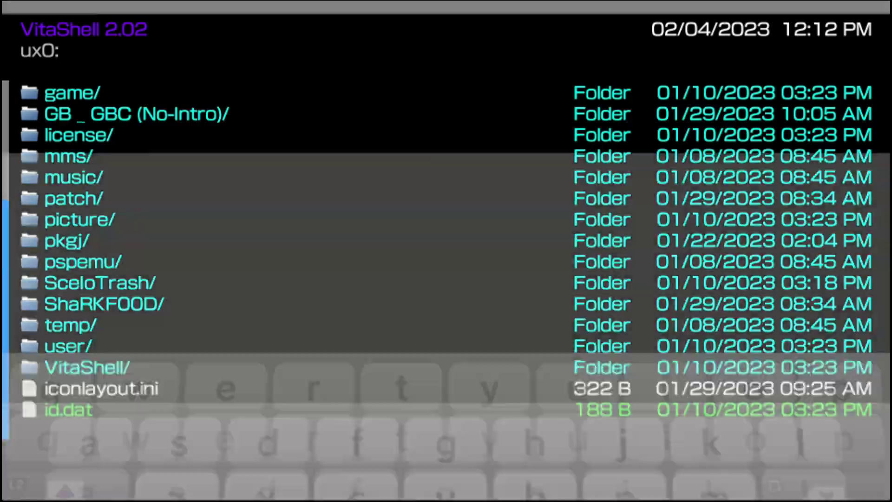
key(Return)
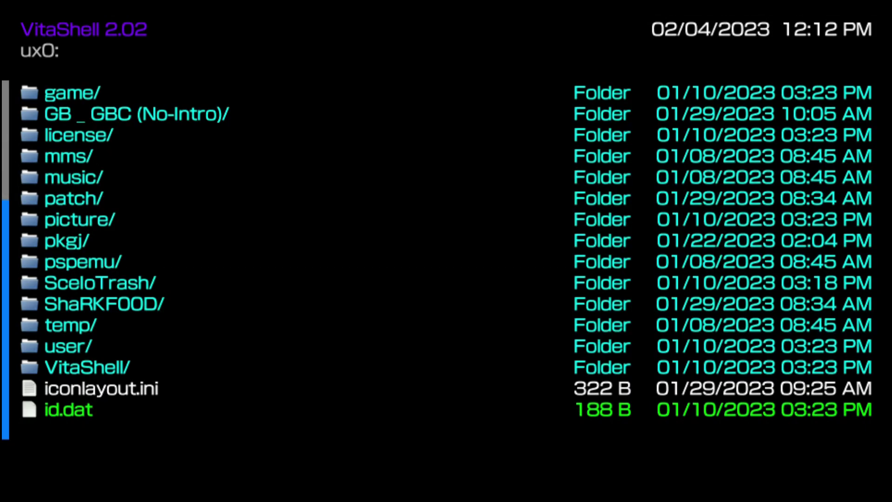
key(Up)
key(Up)
key(Down)
key(Down)
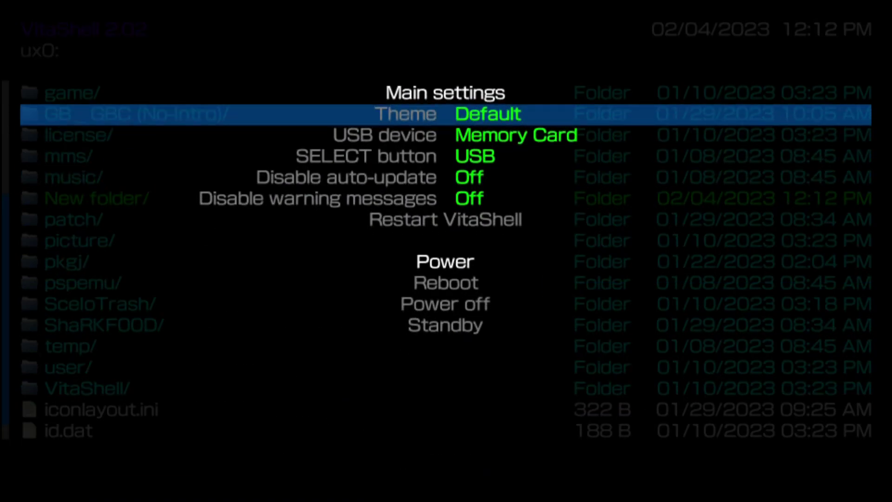
key(Right)
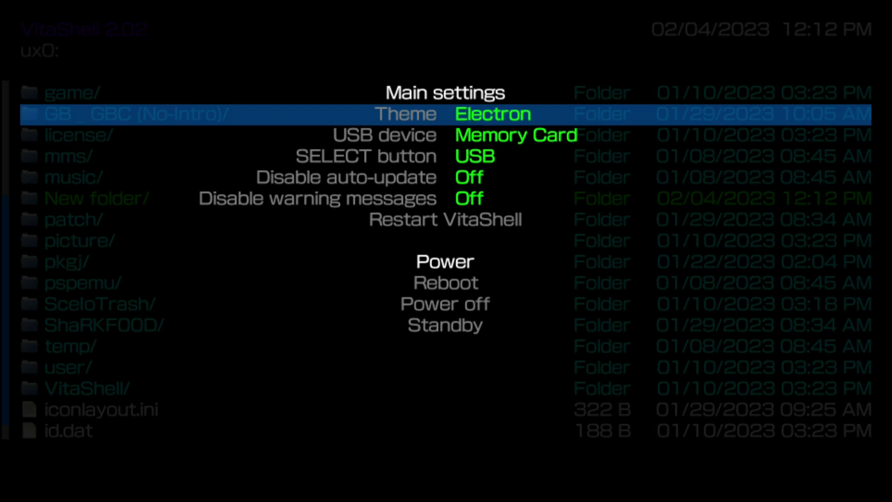
key(Right)
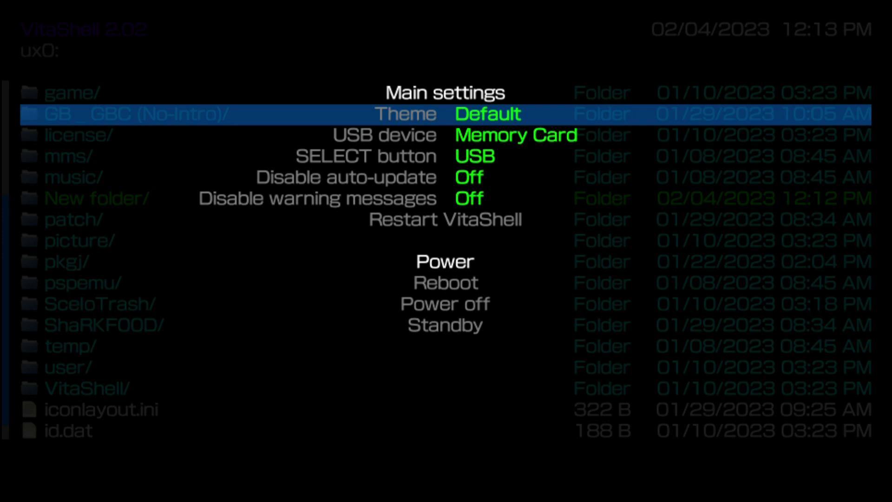
click(385, 136)
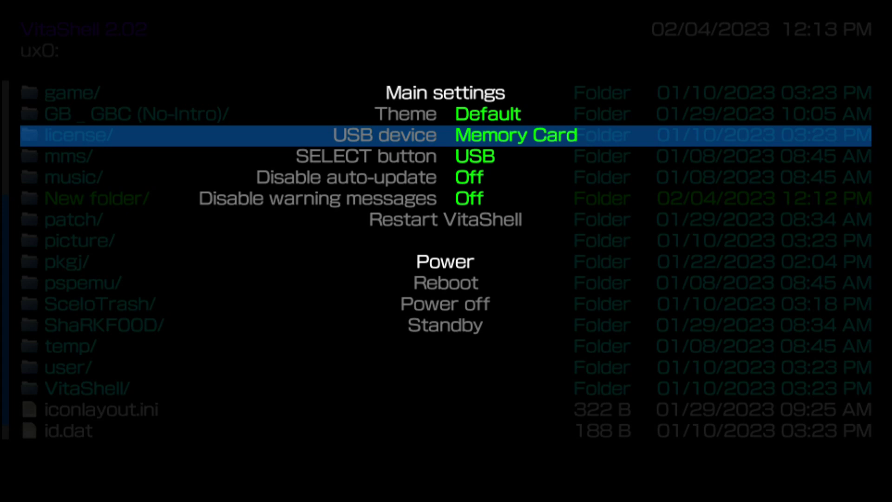
key(Right)
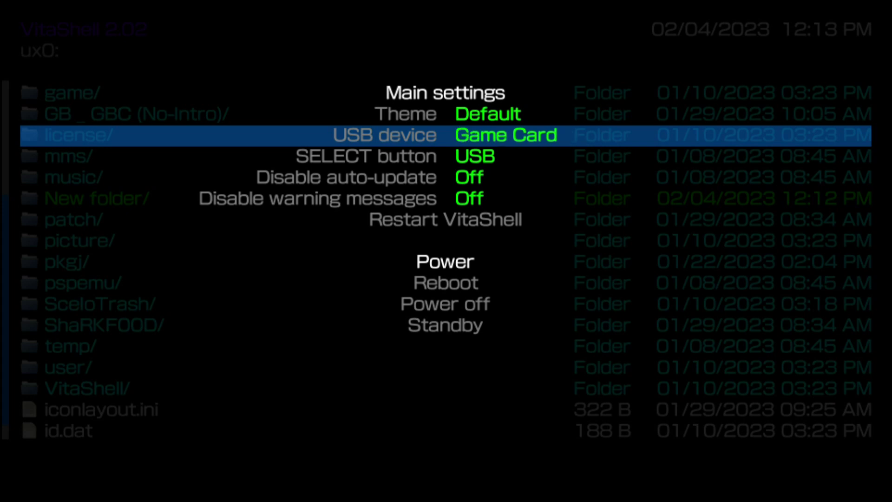
key(Right)
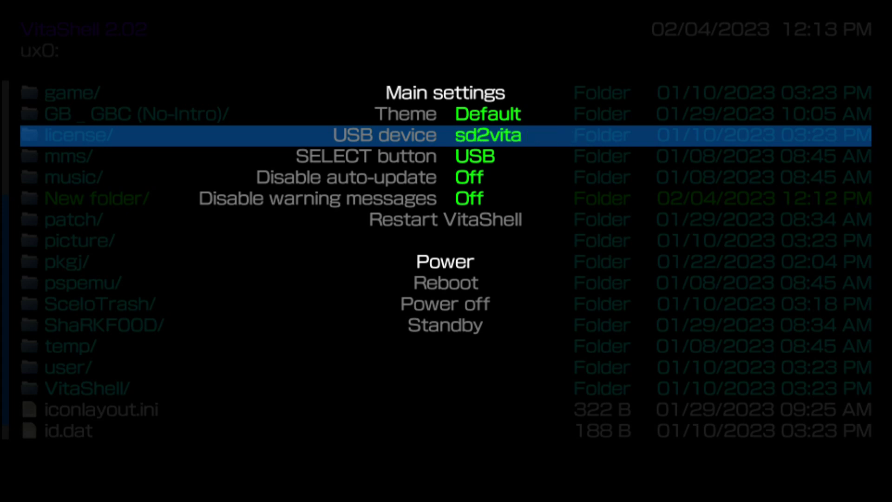
key(Right)
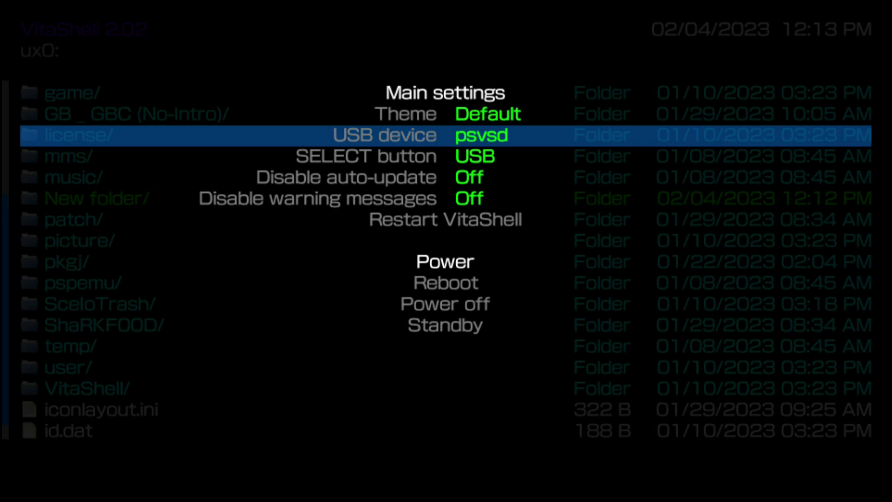
key(Right)
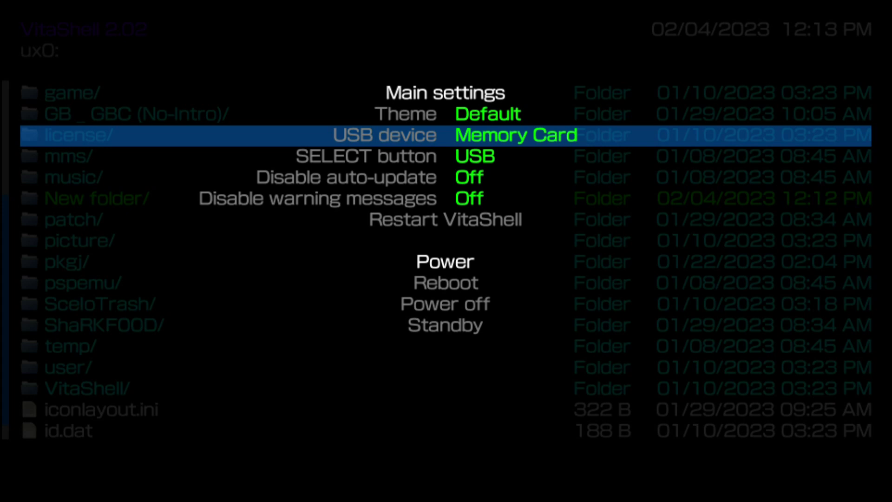
key(Down)
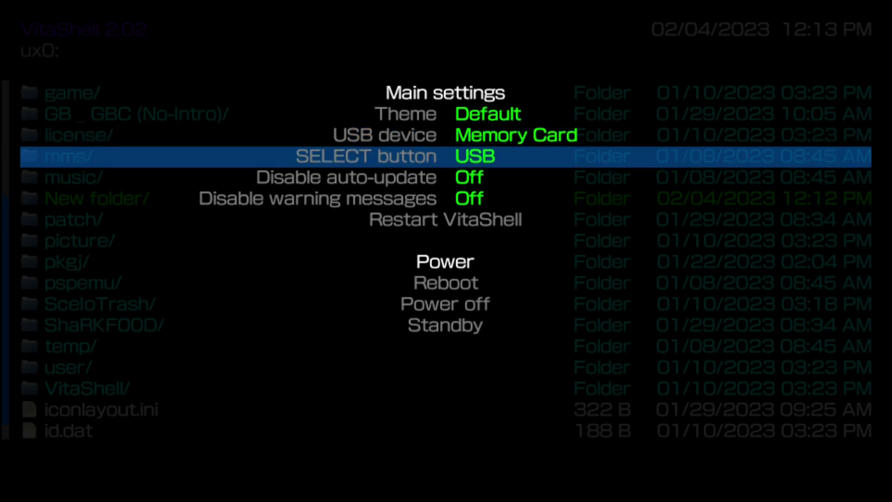